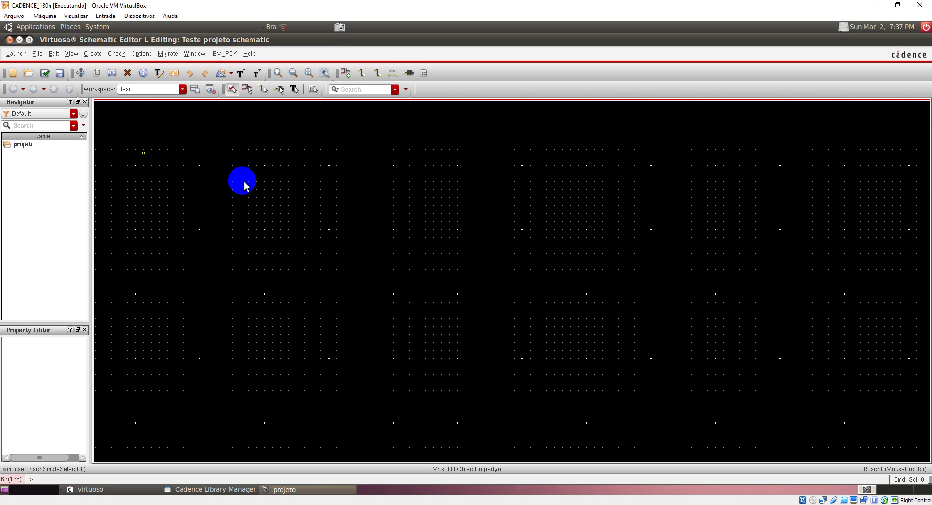
# Step: Start adding an instance and define it with library analogLib, cell vdc and view symbol
pyautogui.press('i')
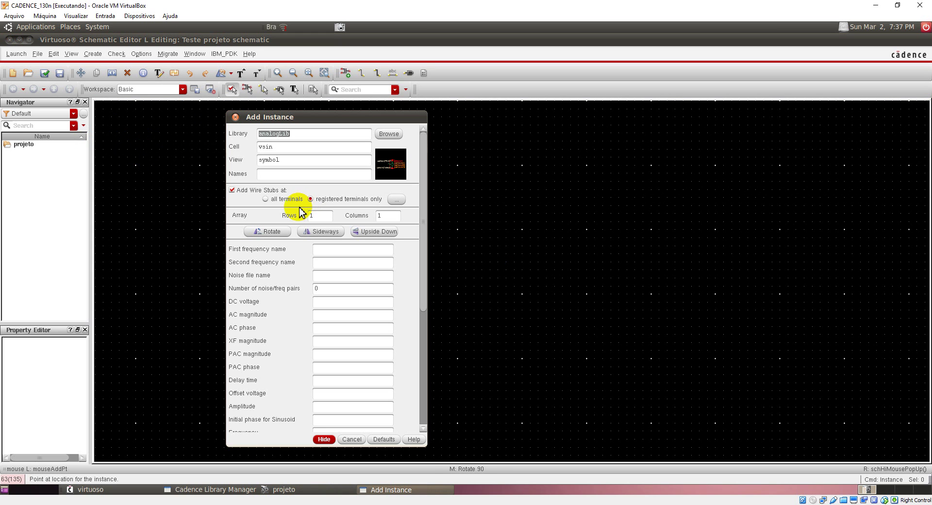
pyautogui.click(235, 118)
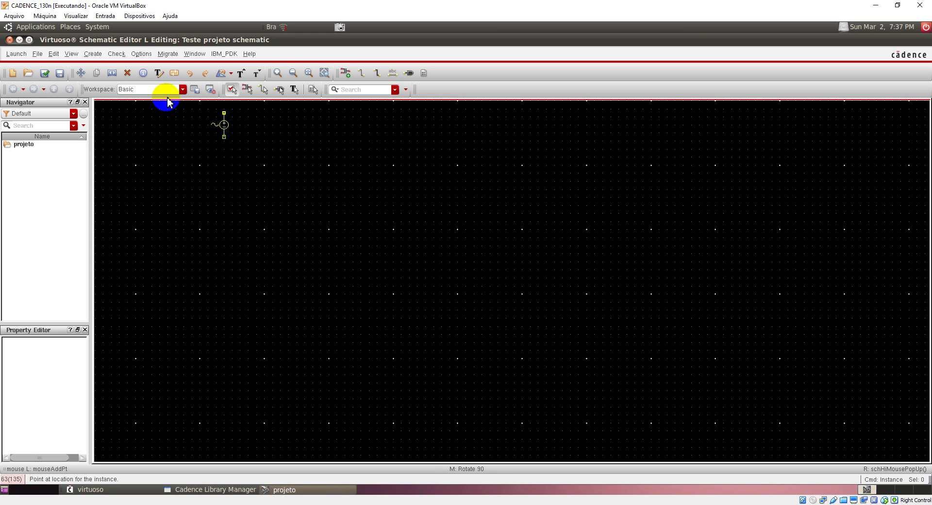
pyautogui.click(93, 54)
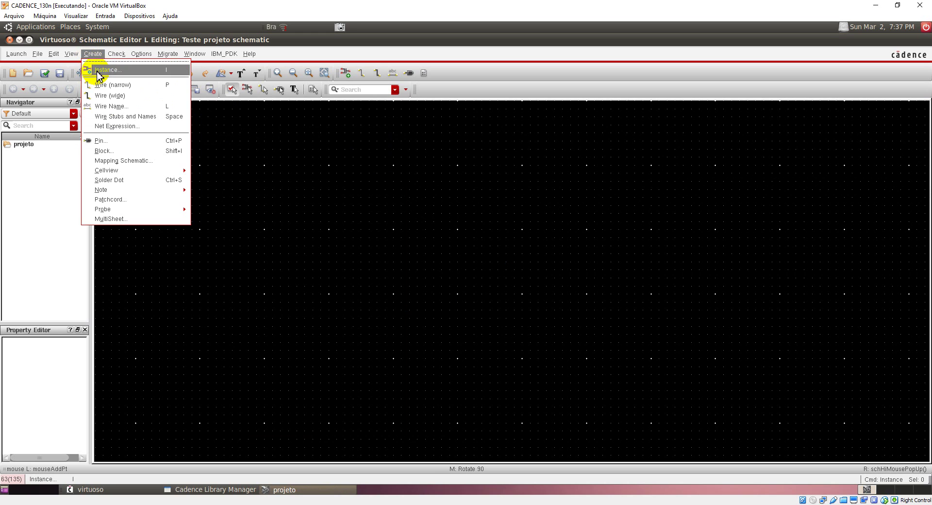
pyautogui.click(99, 70)
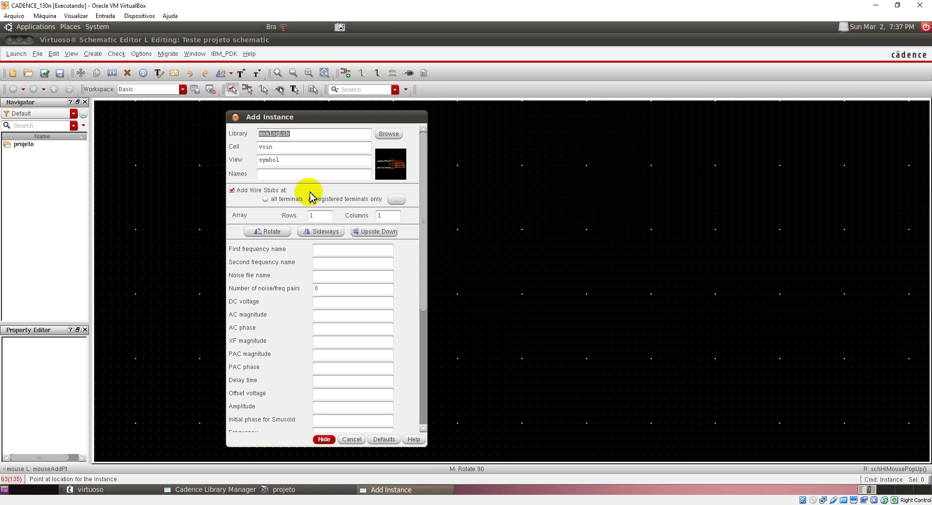
pyautogui.doubleClick(292, 160)
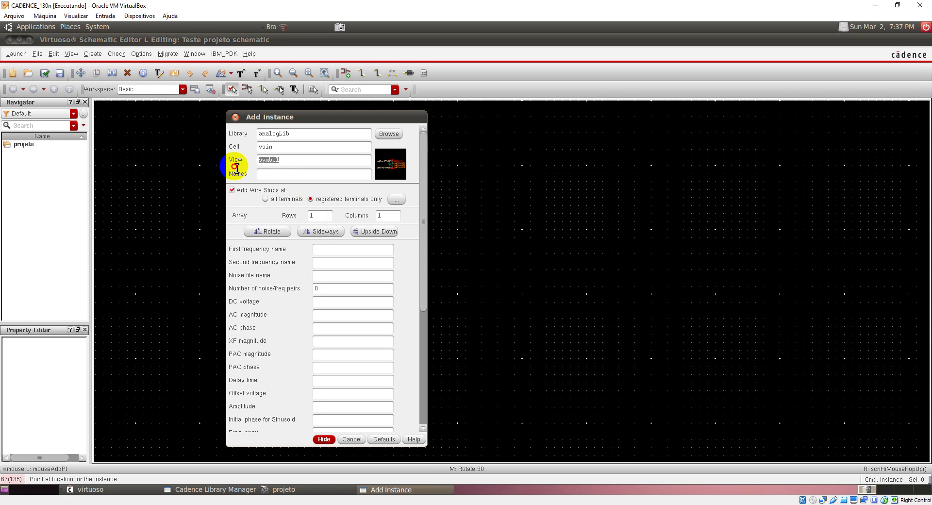
pyautogui.press('BackSpace')
pyautogui.moveTo(289, 147); pyautogui.dragTo(242, 152)
pyautogui.press('BackSpace')
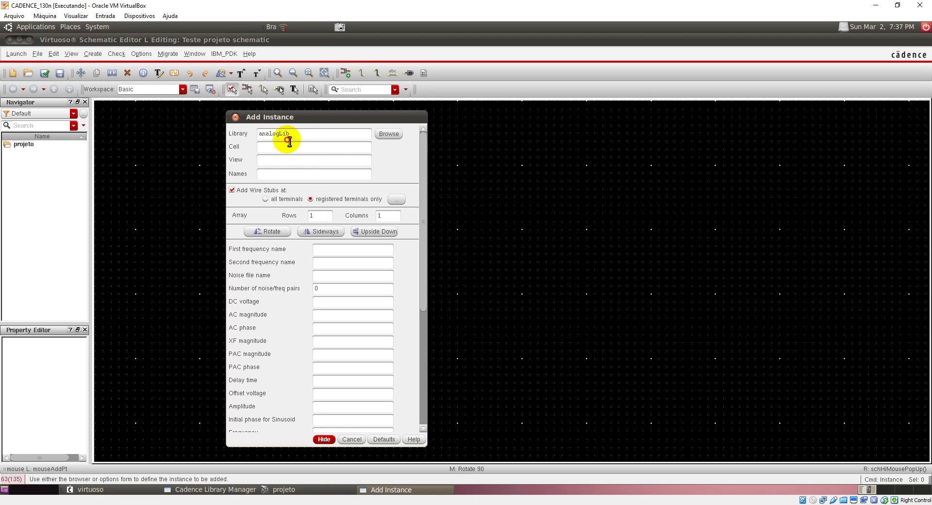
pyautogui.moveTo(301, 138); pyautogui.dragTo(254, 139)
pyautogui.press('BackSpace')
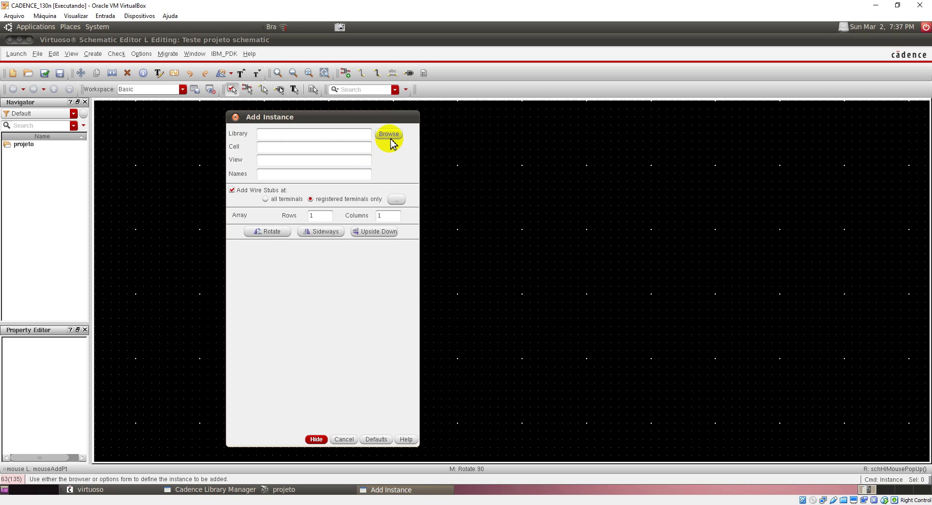
pyautogui.click(332, 136)
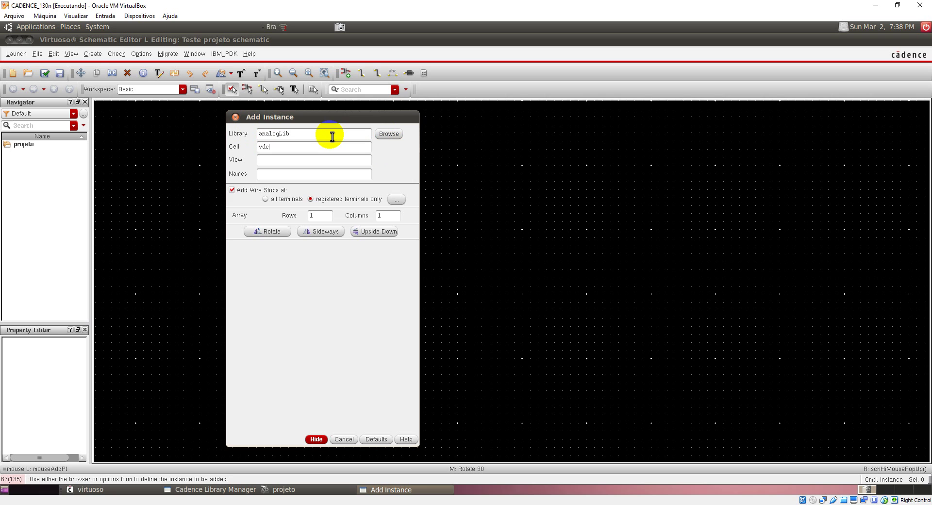
pyautogui.press('Tab')
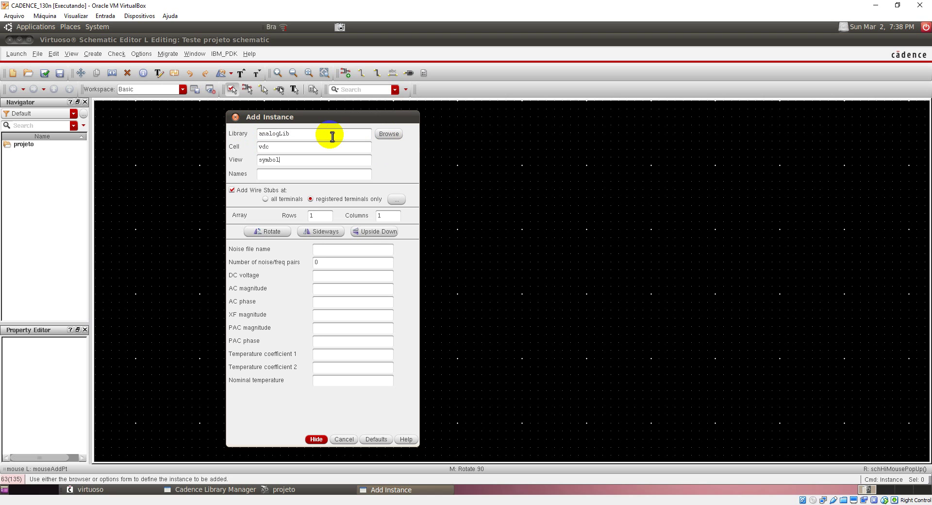
# Step: Browse the analogLib library for the vdc cell, pick its symbol view, and close the library browser
pyautogui.click(389, 134)
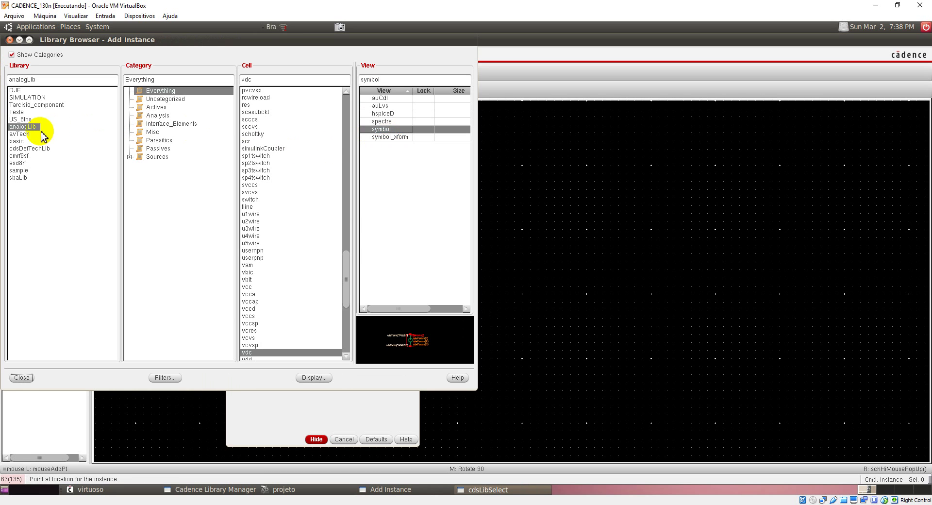
pyautogui.click(20, 126)
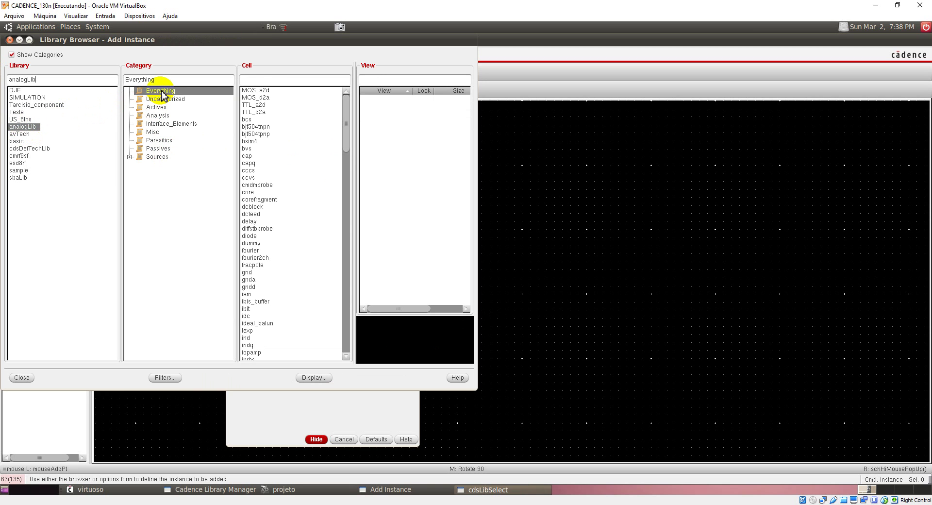
pyautogui.click(273, 82)
pyautogui.write('vdc')
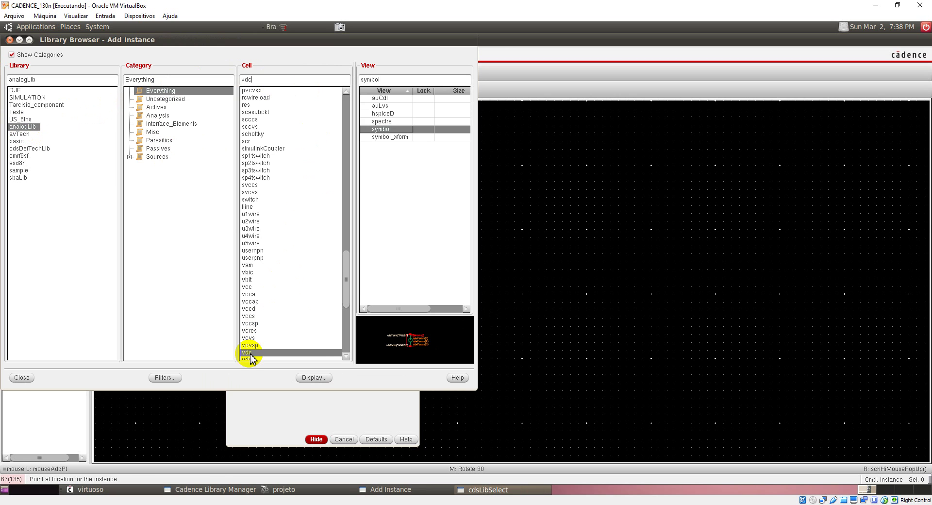
pyautogui.click(250, 355)
pyautogui.click(250, 354)
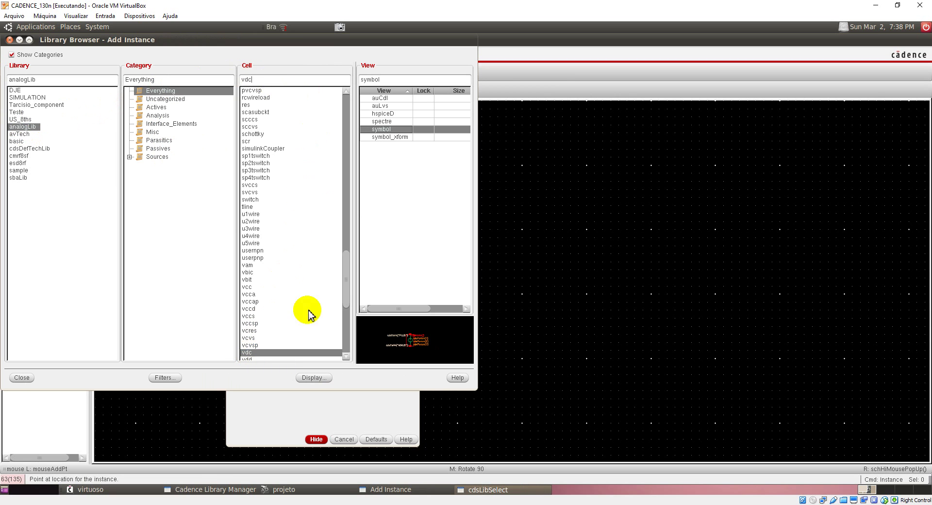
pyautogui.click(393, 130)
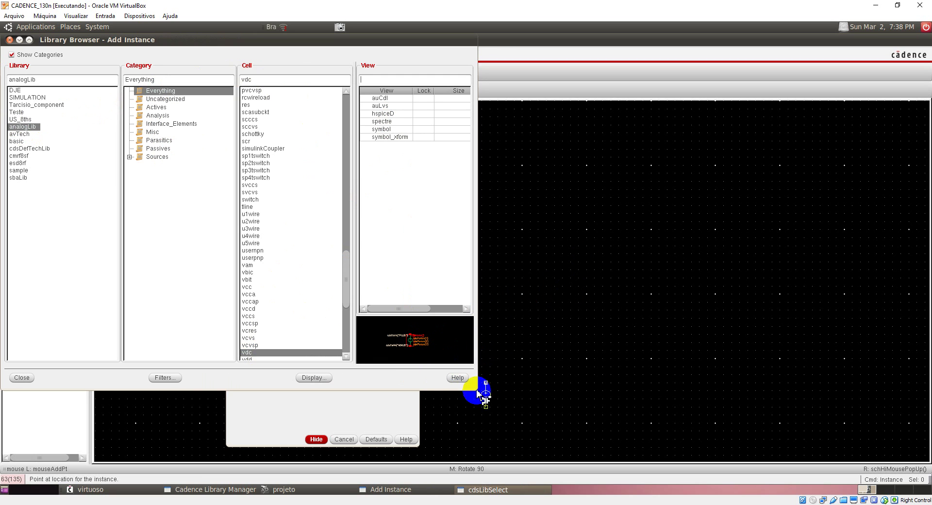
pyautogui.click(440, 264)
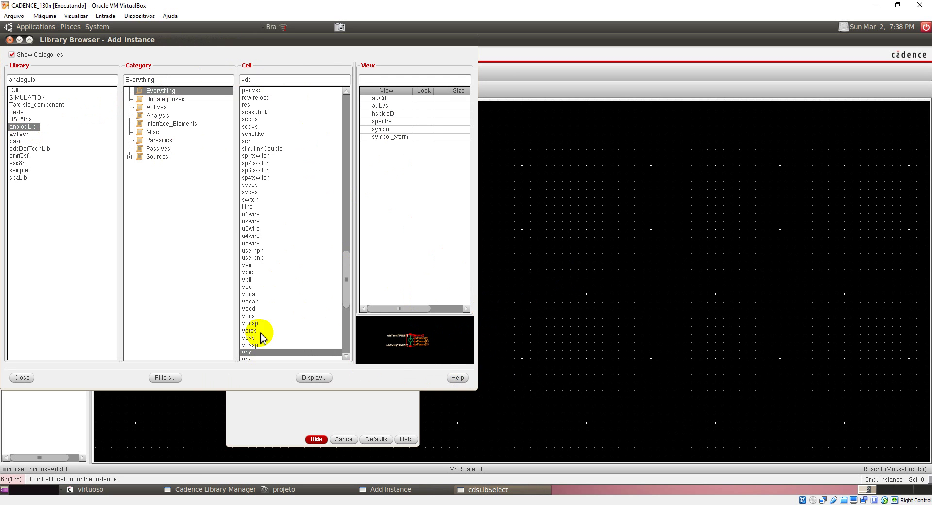
pyautogui.click(22, 378)
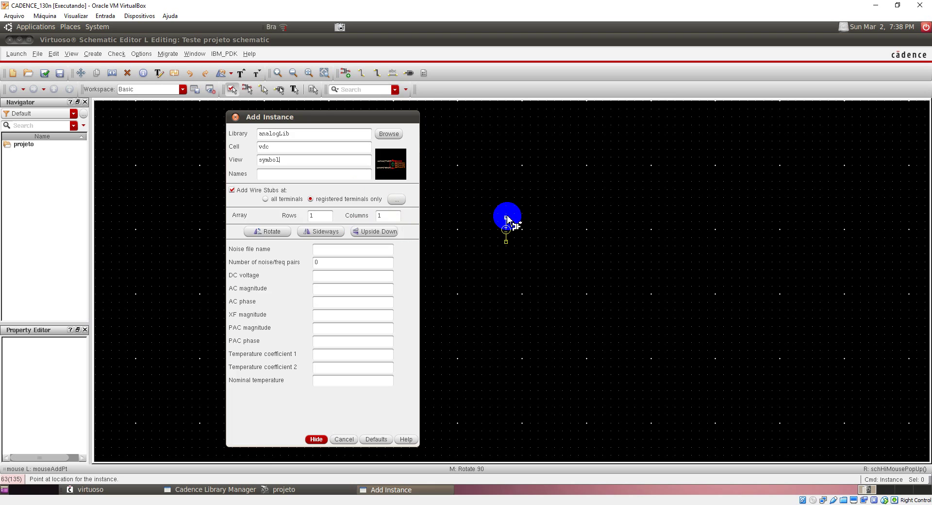
# Step: Place two vdc sources near the middle of the schematic, one slightly below the other
pyautogui.click(508, 221)
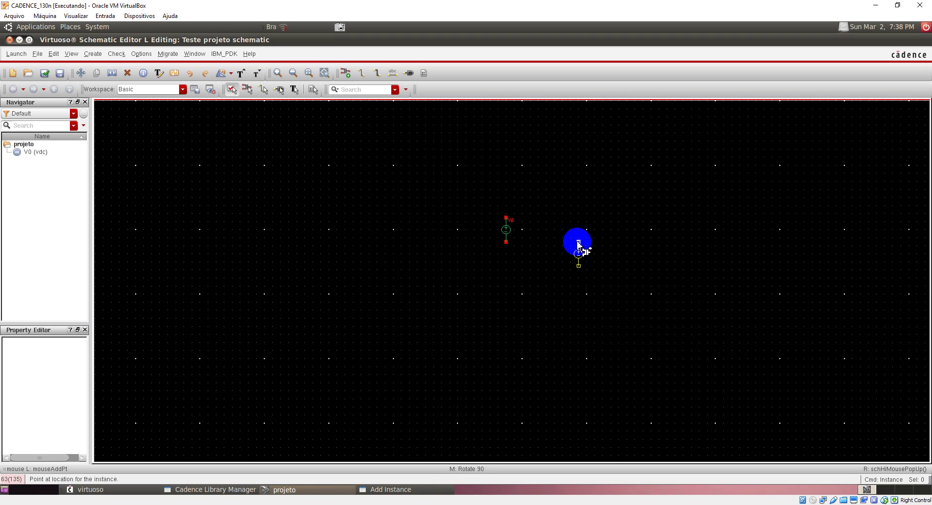
pyautogui.press('Escape')
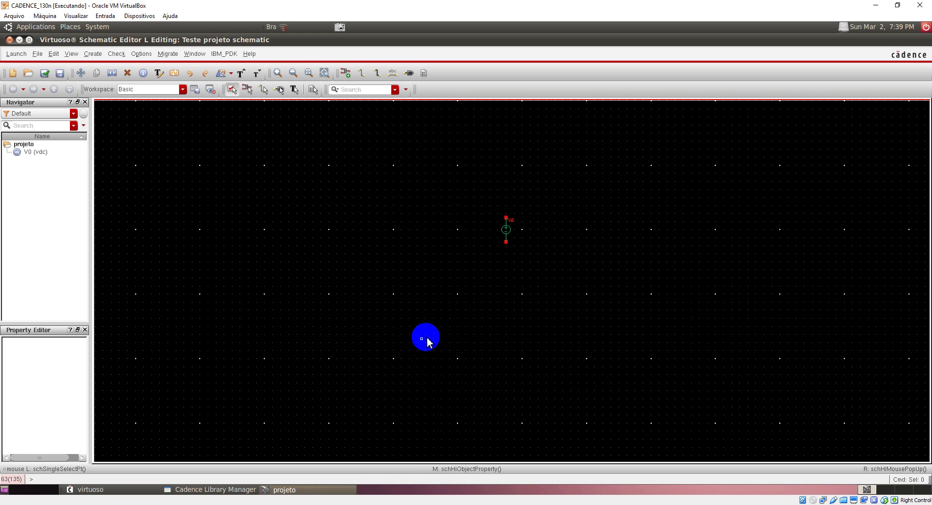
pyautogui.press('i')
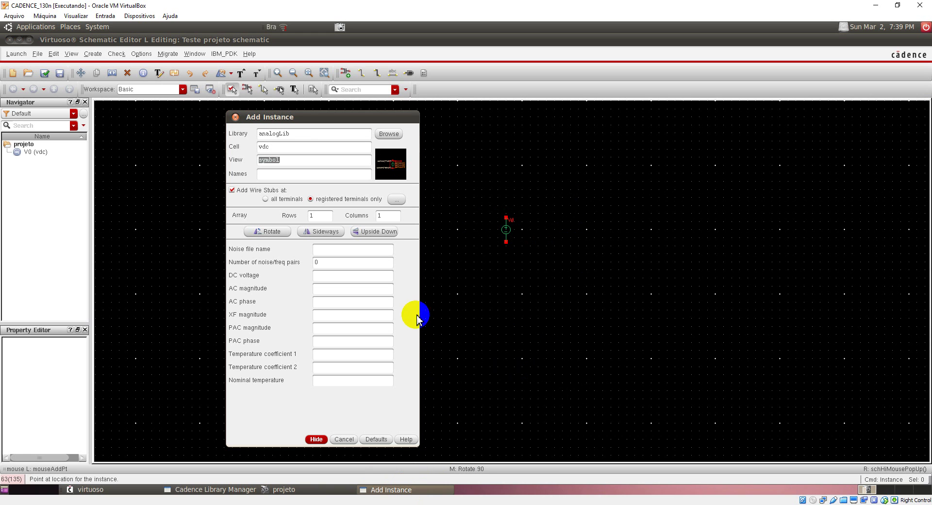
pyautogui.click(490, 275)
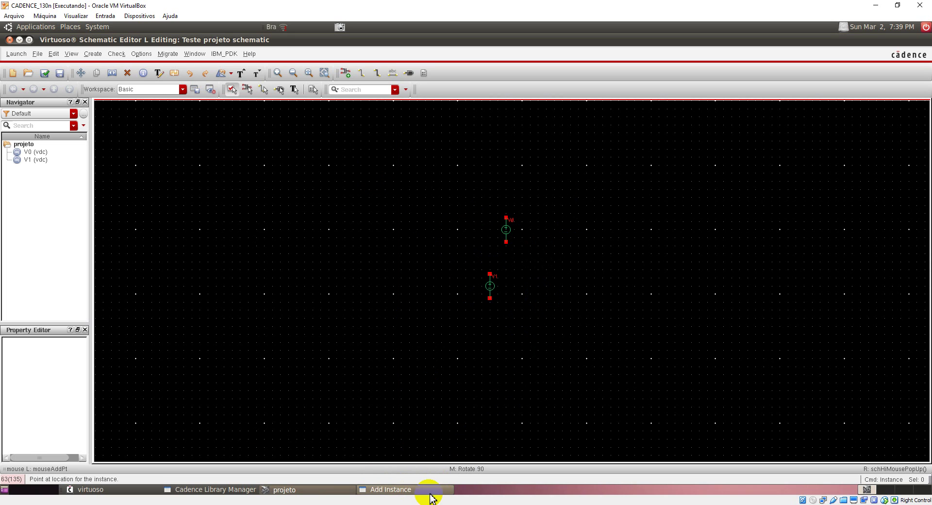
pyautogui.press('Escape')
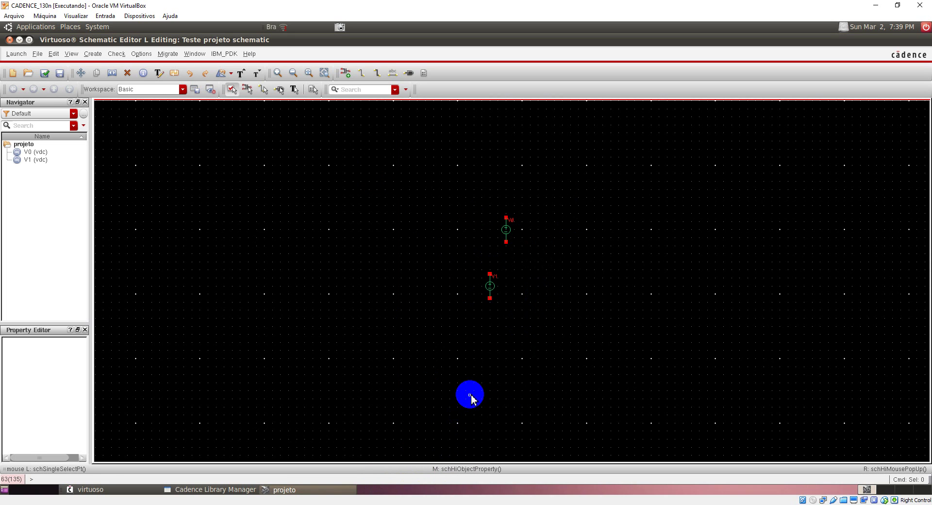
# Step: Place another vdc source in the schematic, to the left of the two existing sources
pyautogui.press('i')
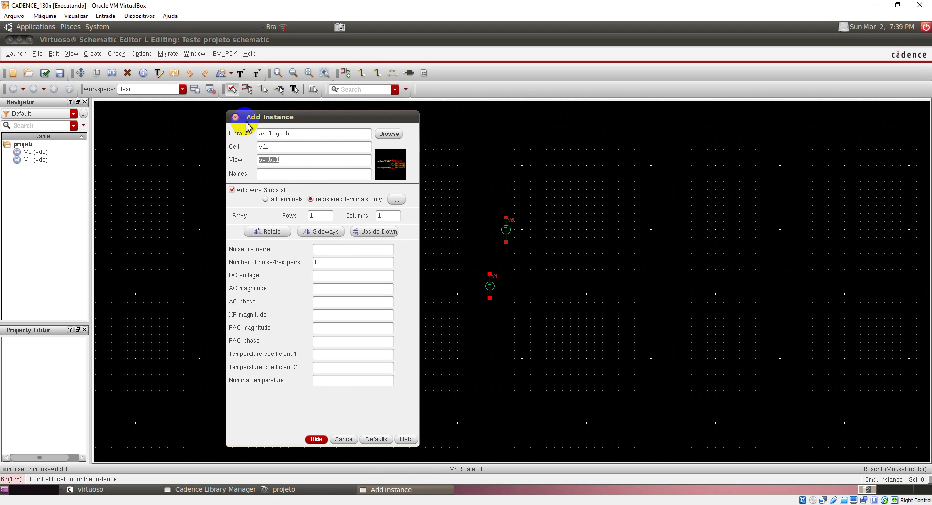
pyautogui.click(317, 439)
pyautogui.click(412, 216)
pyautogui.press('Escape')
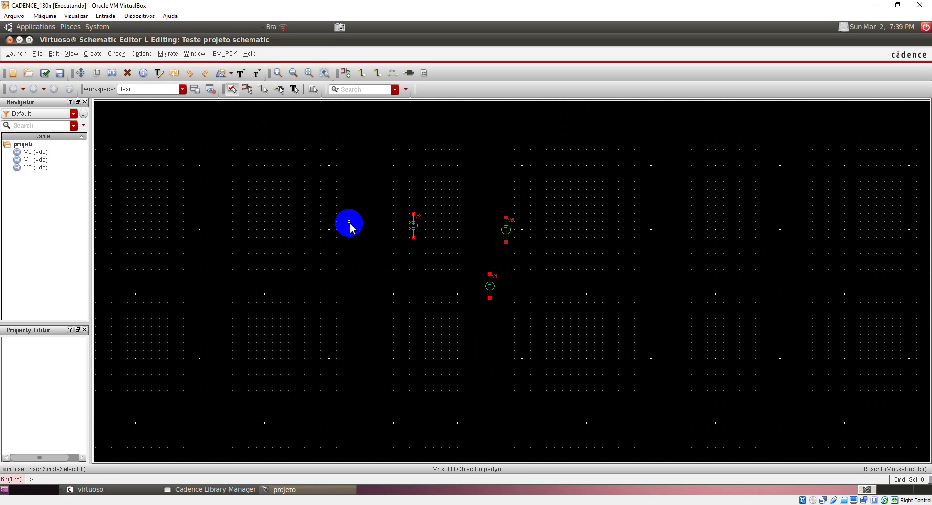
# Step: Delete the first two vdc sources, V0 and V1, leaving only the leftmost one
pyautogui.moveTo(509, 331); pyautogui.dragTo(474, 198)
pyautogui.press('Delete')
pyautogui.click(513, 231)
pyautogui.press('Delete')
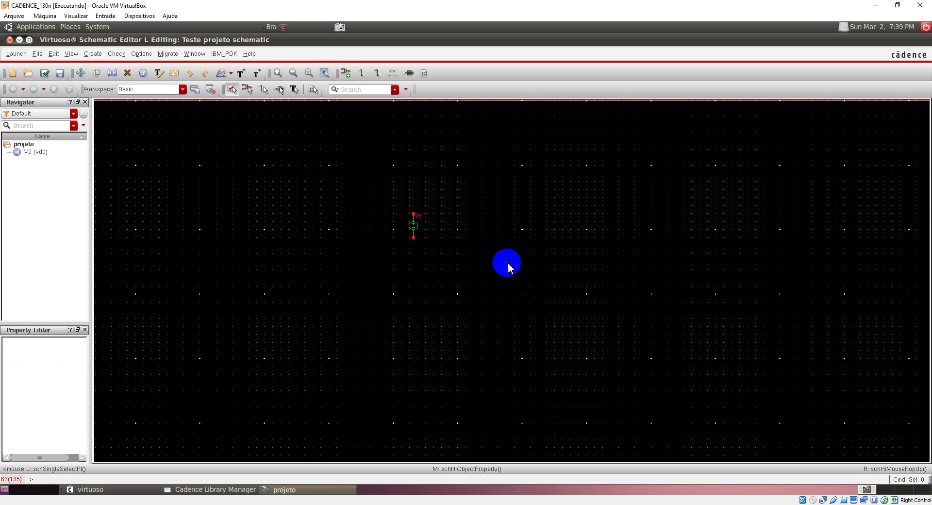
# Step: Choose the res cell from analogLib and place a vertical resistor to the right of the vdc source, level with it
pyautogui.press('i')
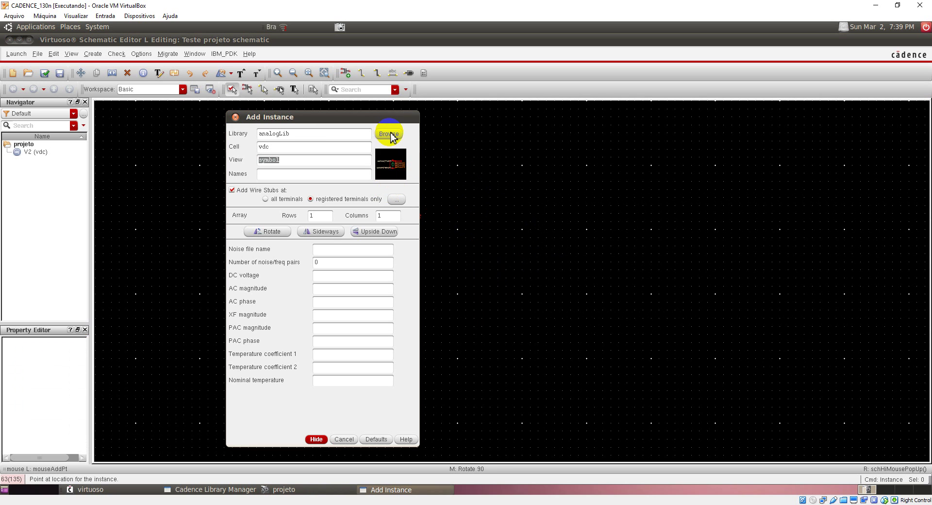
pyautogui.click(389, 135)
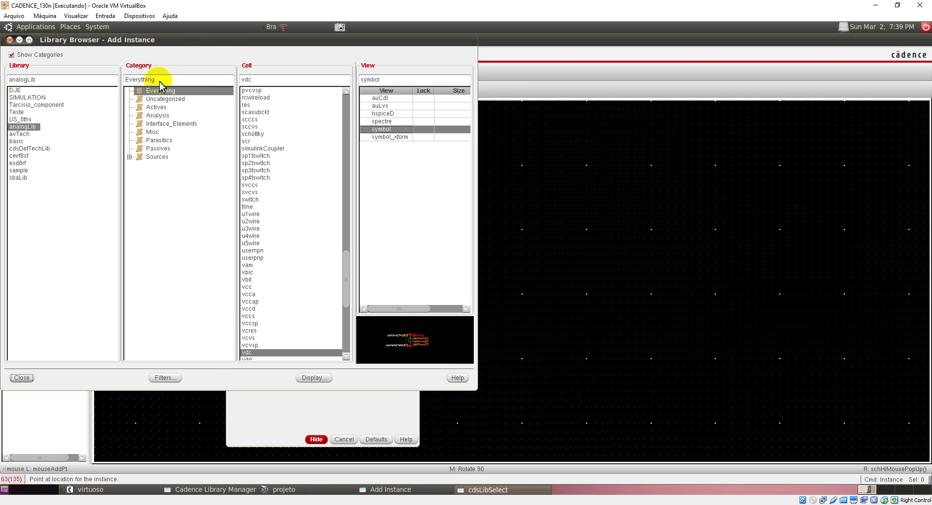
pyautogui.moveTo(276, 82); pyautogui.dragTo(230, 86)
pyautogui.write('res')
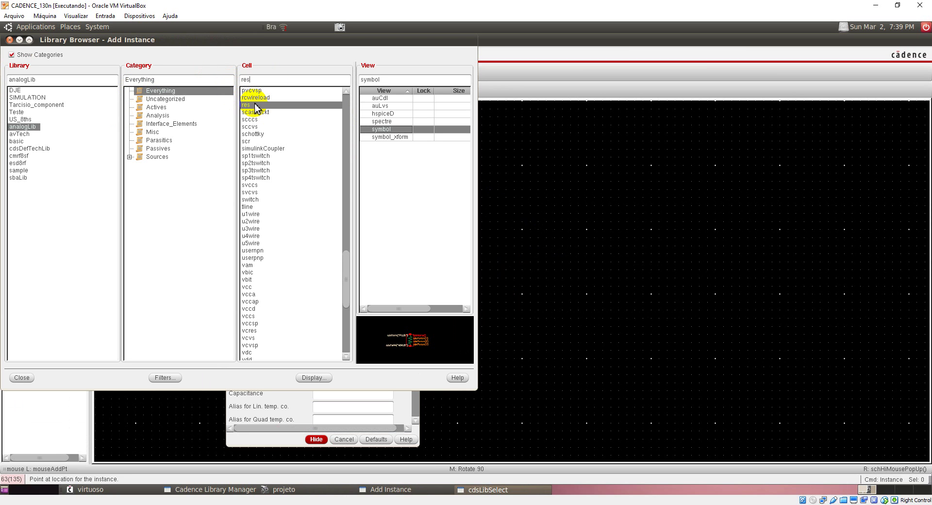
pyautogui.click(22, 377)
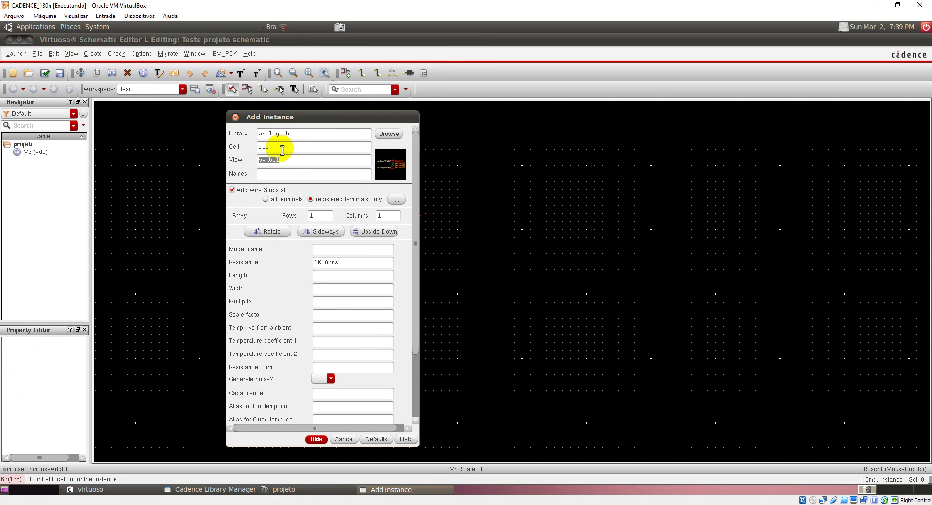
pyautogui.moveTo(282, 148); pyautogui.dragTo(247, 148)
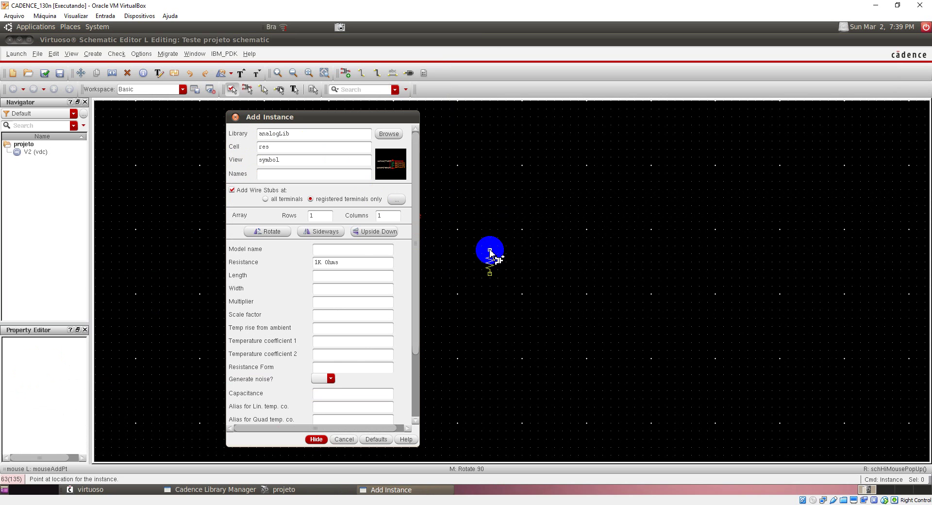
pyautogui.moveTo(345, 116); pyautogui.dragTo(246, 116)
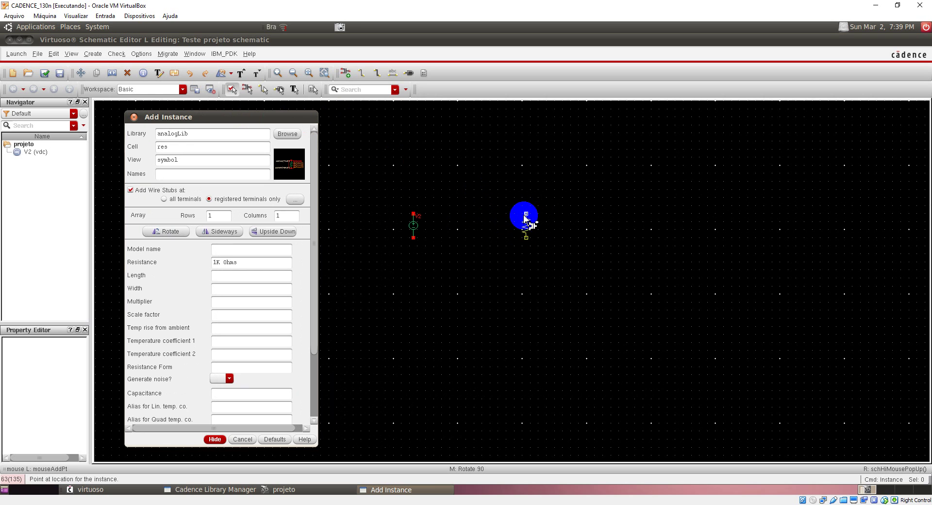
pyautogui.click(526, 214)
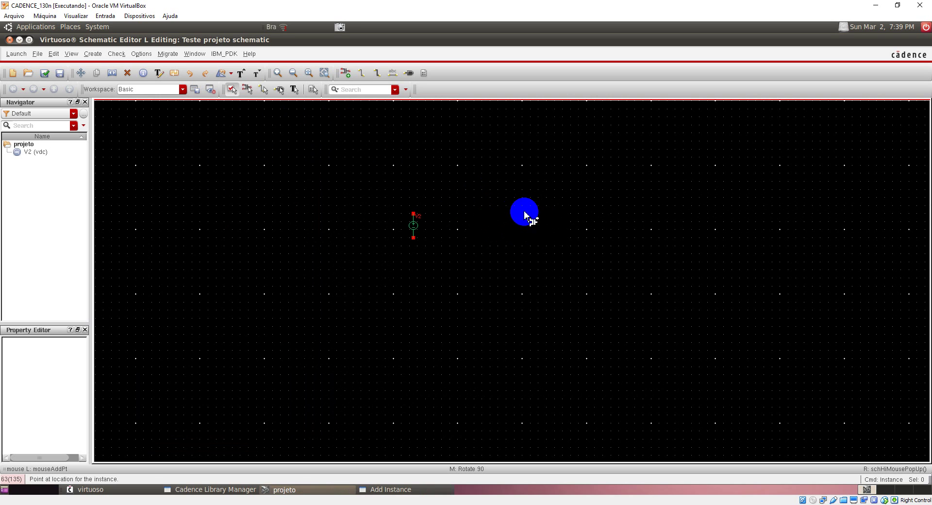
# Step: Rotate the next resistor to horizontal and place it above, between the vdc source and the vertical resistor
pyautogui.middleClick(476, 195)
pyautogui.middleClick(475, 194)
pyautogui.middleClick(475, 194)
pyautogui.middleClick(475, 195)
pyautogui.middleClick(475, 195)
pyautogui.middleClick(475, 194)
pyautogui.middleClick(476, 194)
pyautogui.middleClick(475, 194)
pyautogui.middleClick(475, 195)
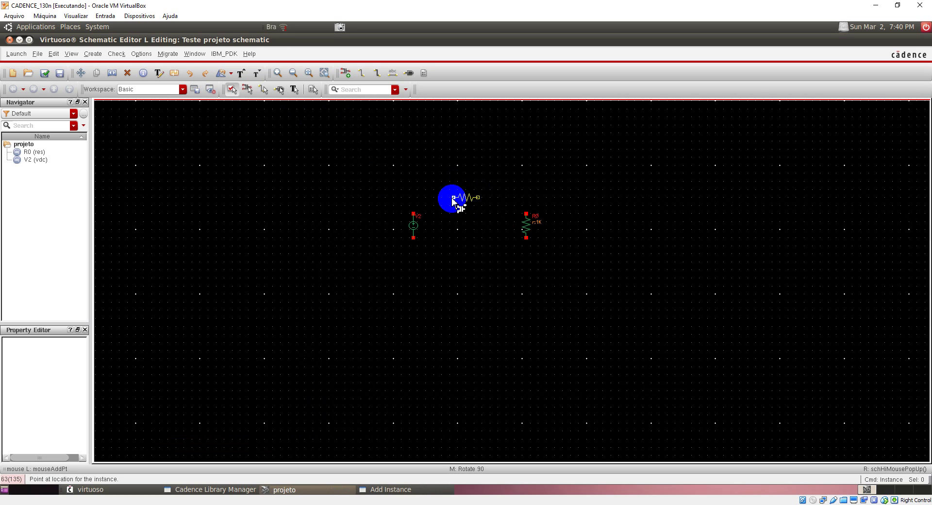
pyautogui.click(452, 198)
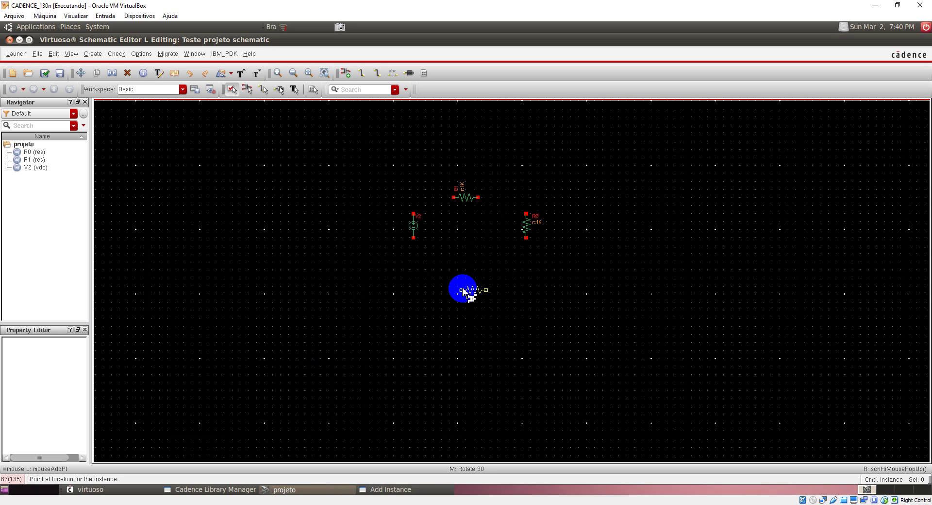
pyautogui.press('Escape')
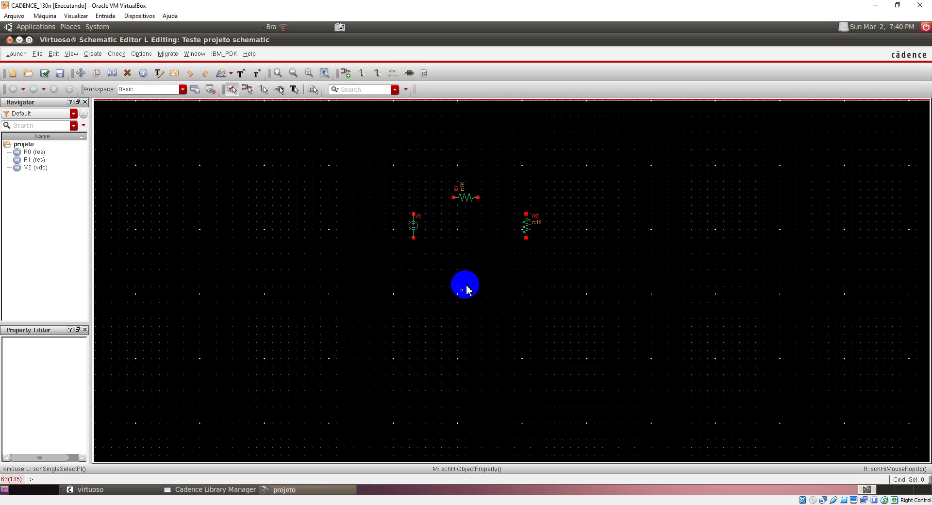
pyautogui.click(526, 233)
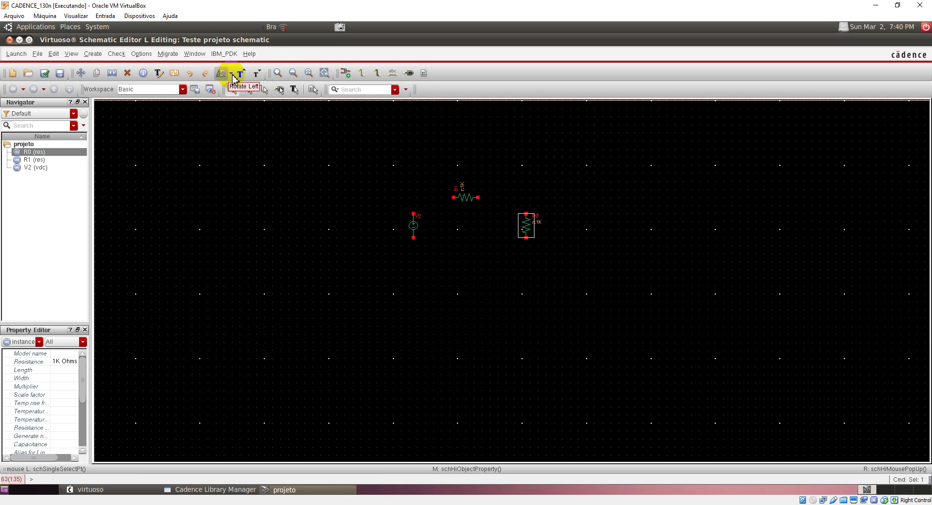
pyautogui.click(231, 75)
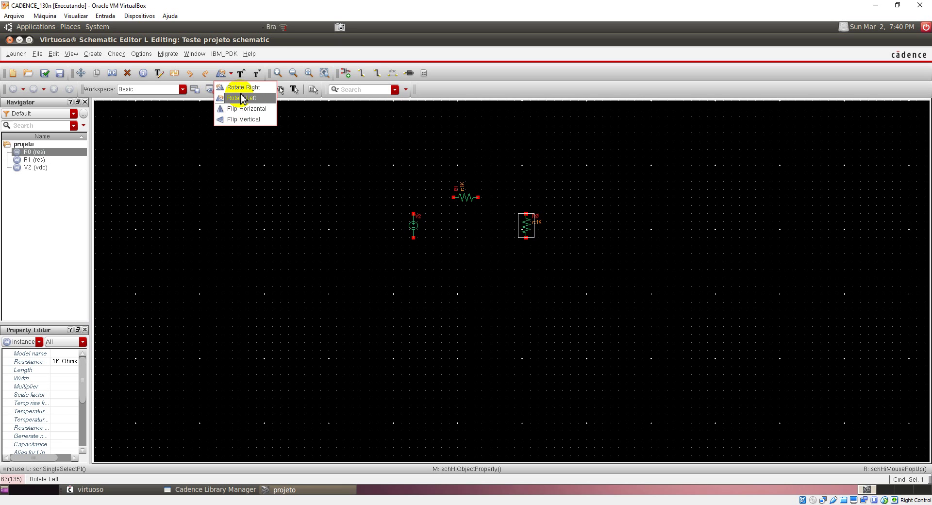
pyautogui.click(535, 272)
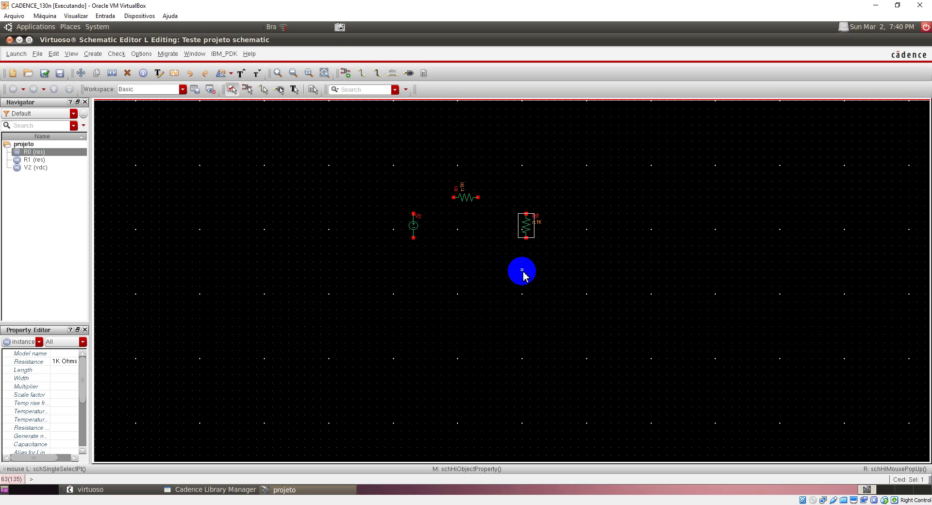
# Step: Place another vertical res instance below and to the right of the existing vertical resistor
pyautogui.press('i')
pyautogui.press('F3')
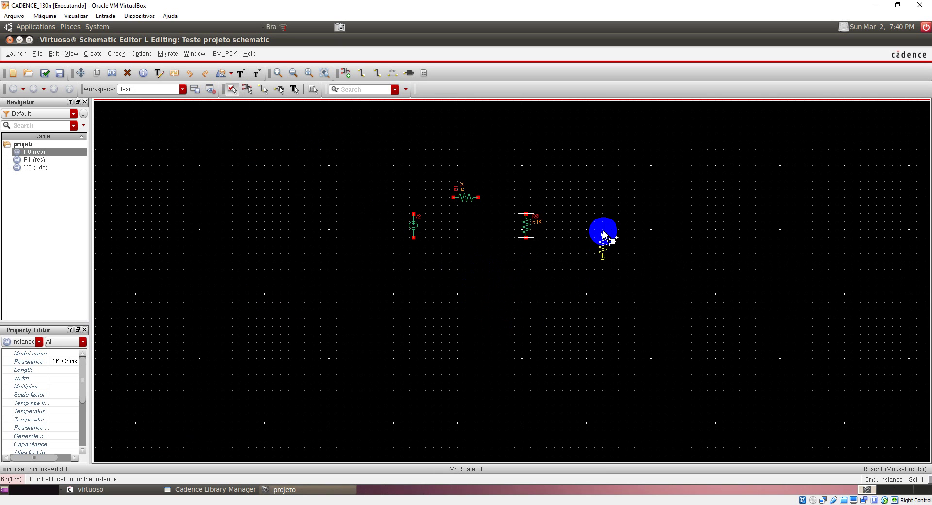
pyautogui.click(575, 266)
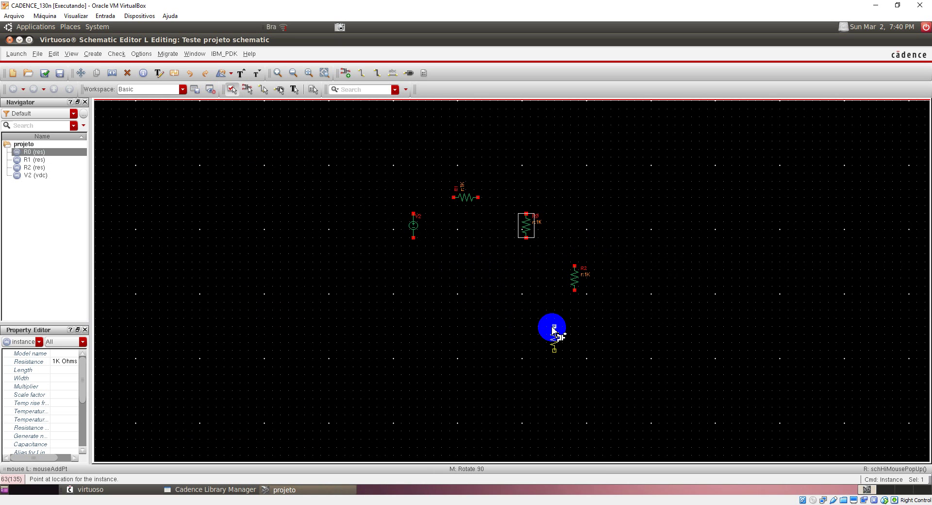
pyautogui.press('Escape')
# Step: Rotate the extra resistor left twice and delete it from the schematic
pyautogui.click(578, 283)
pyautogui.click(222, 74)
pyautogui.click(231, 74)
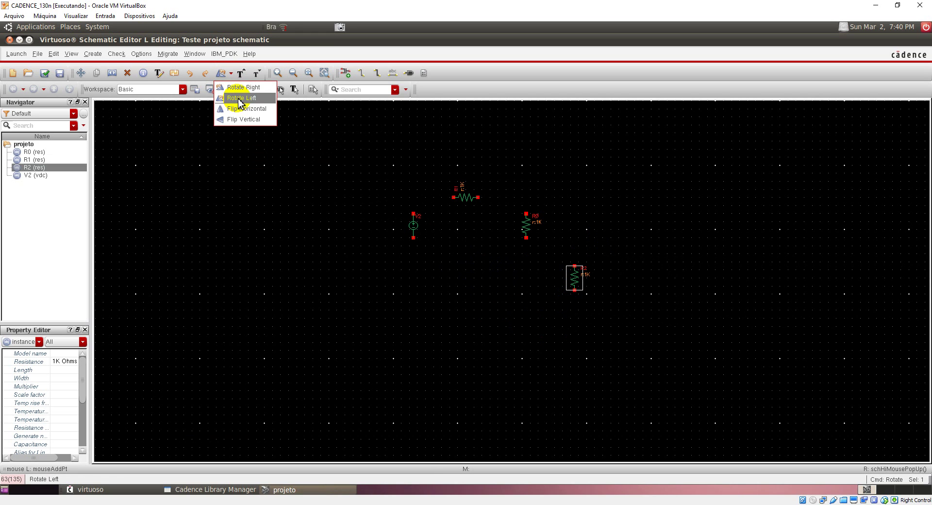
pyautogui.click(239, 99)
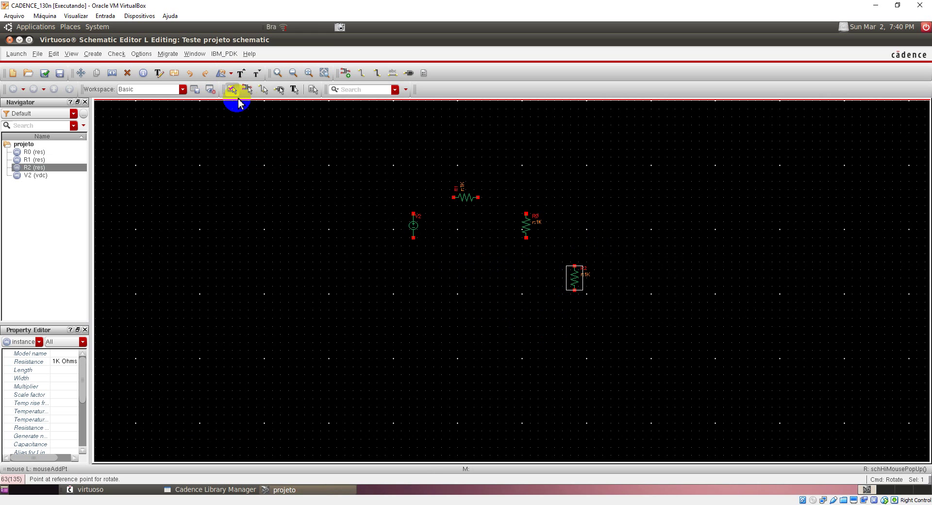
pyautogui.click(574, 286)
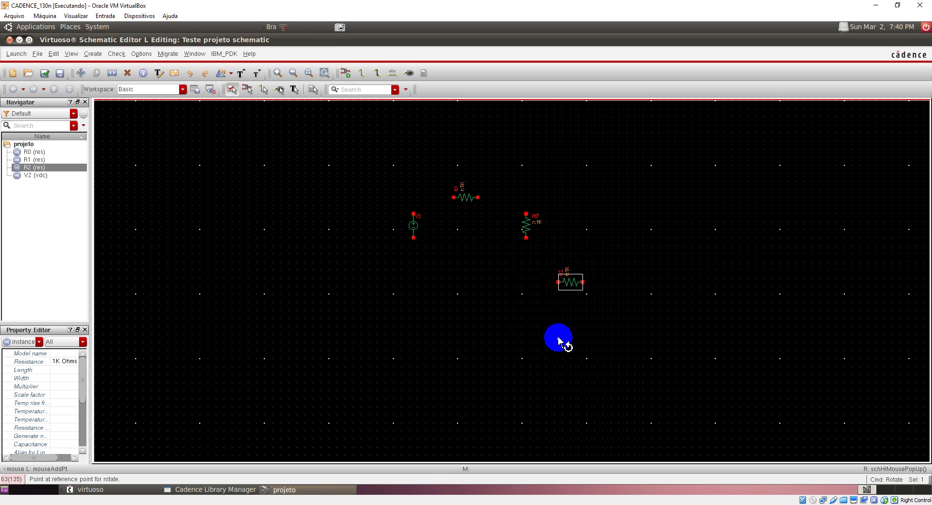
pyautogui.click(573, 287)
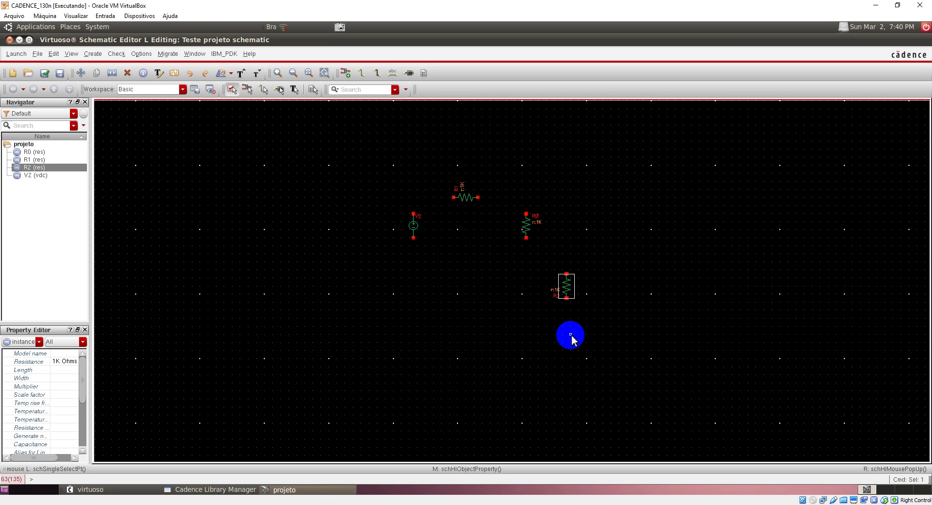
pyautogui.press('Delete')
# Step: Move the vdc source and the vertical resistor slightly down and to the left, keeping them level with each other
pyautogui.moveTo(412, 231)
pyautogui.mouseDown()
pyautogui.moveTo(418, 272)
pyautogui.moveTo(420, 242)
pyautogui.mouseUp()
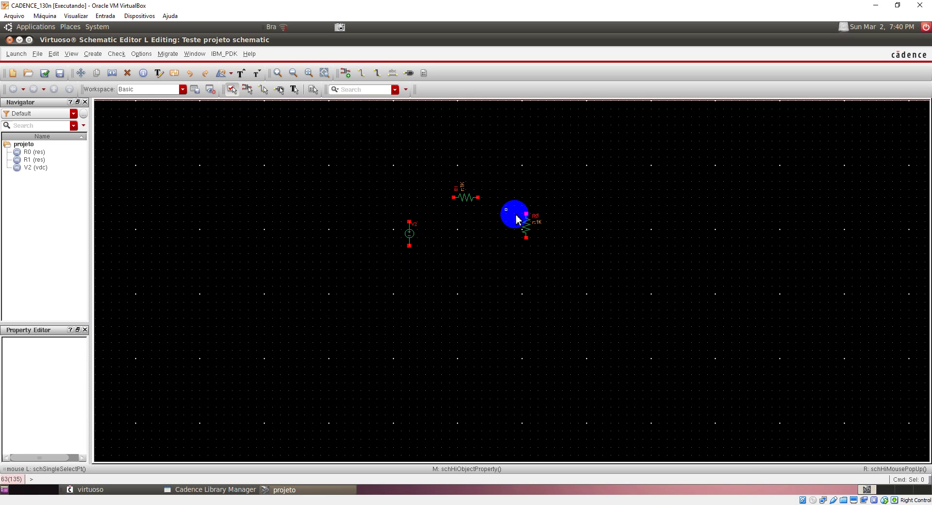
pyautogui.moveTo(526, 231)
pyautogui.mouseDown()
pyautogui.moveTo(524, 244)
pyautogui.moveTo(550, 284)
pyautogui.moveTo(527, 254)
pyautogui.moveTo(505, 311)
pyautogui.moveTo(505, 300)
pyautogui.moveTo(491, 313)
pyautogui.moveTo(494, 322)
pyautogui.mouseUp()
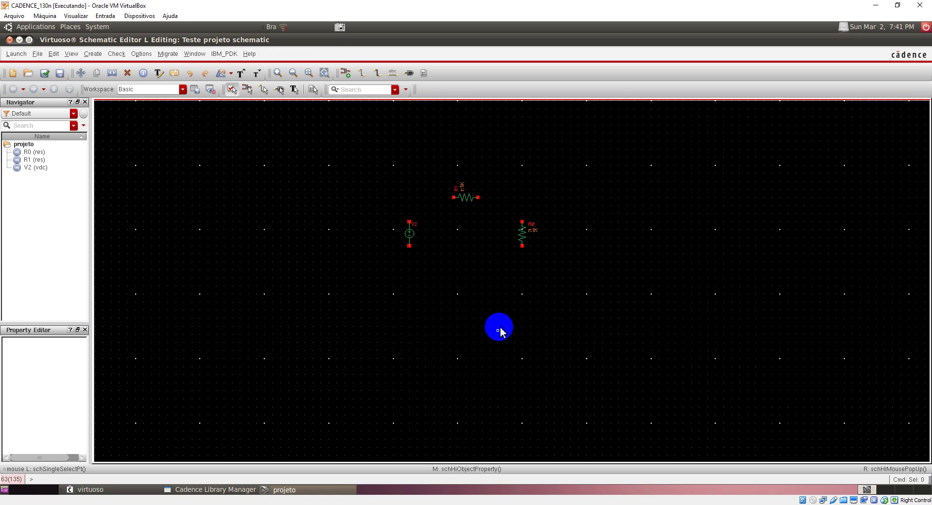
pyautogui.moveTo(496, 327)
pyautogui.mouseDown()
pyautogui.moveTo(241, 126)
pyautogui.moveTo(152, 80)
pyautogui.moveTo(390, 233)
pyautogui.moveTo(381, 245)
pyautogui.moveTo(410, 272)
pyautogui.mouseUp()
# Step: Start adding an instance of the gnd cell from analogLib with the symbol view
pyautogui.click(93, 54)
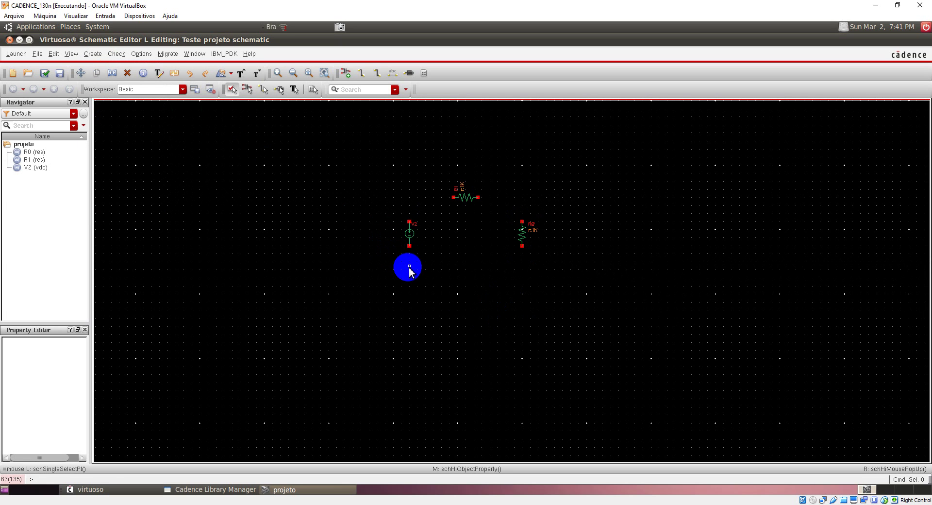
pyautogui.press('i')
pyautogui.doubleClick(177, 149)
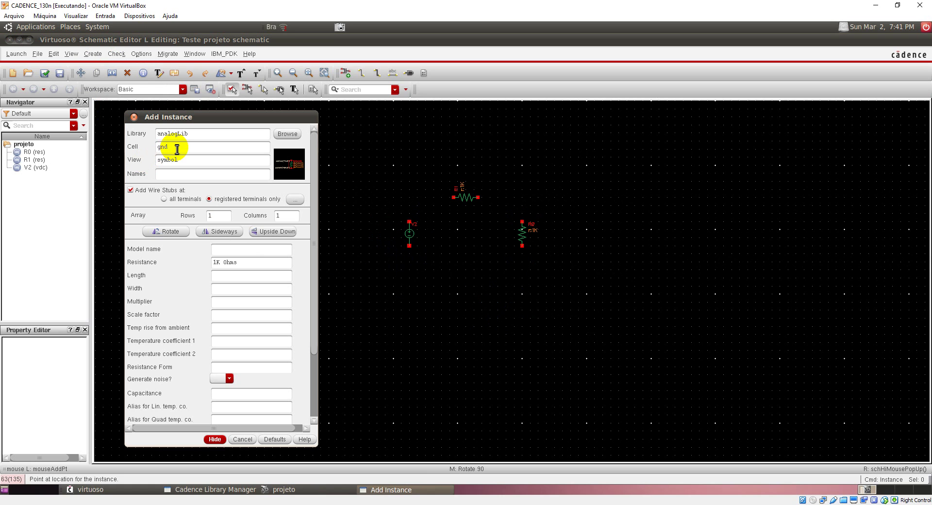
pyautogui.click(383, 270)
pyautogui.press('Tab')
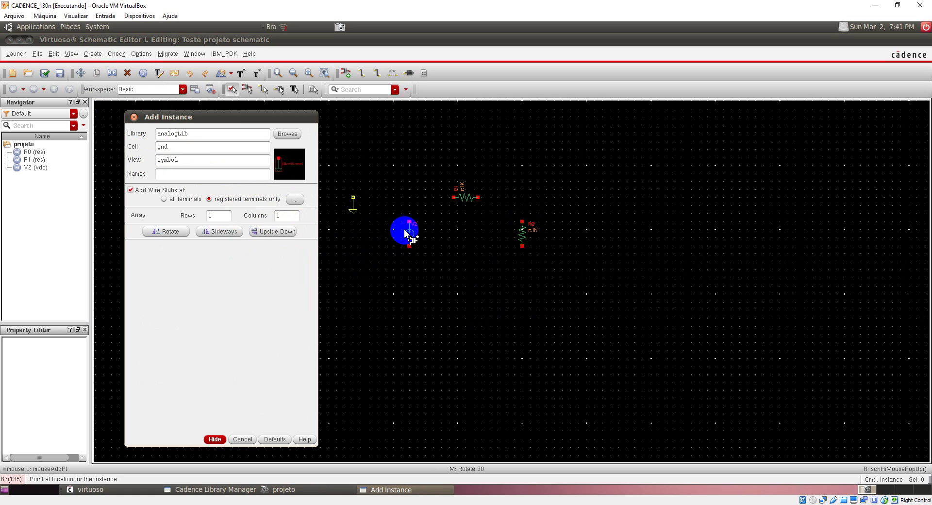
# Step: Switch the instance cell to vdc and back to gnd
pyautogui.doubleClick(191, 147)
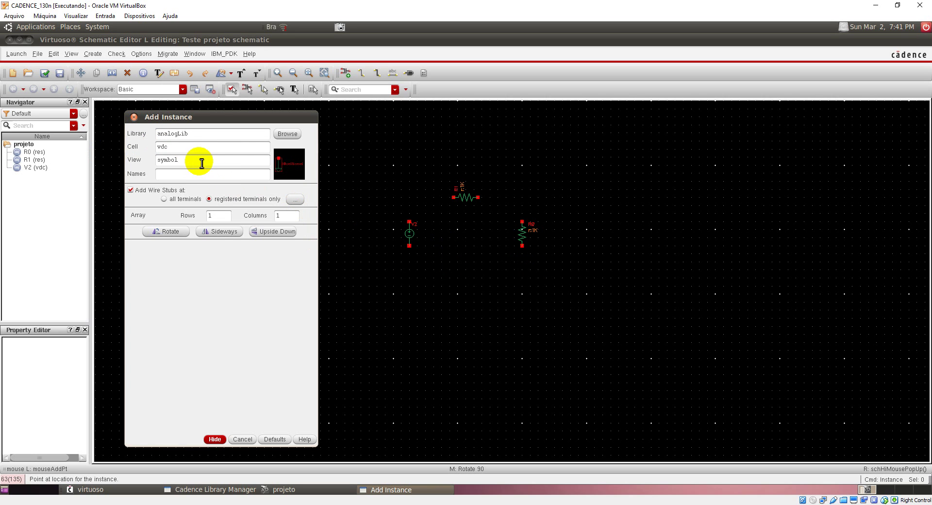
pyautogui.press('Tab')
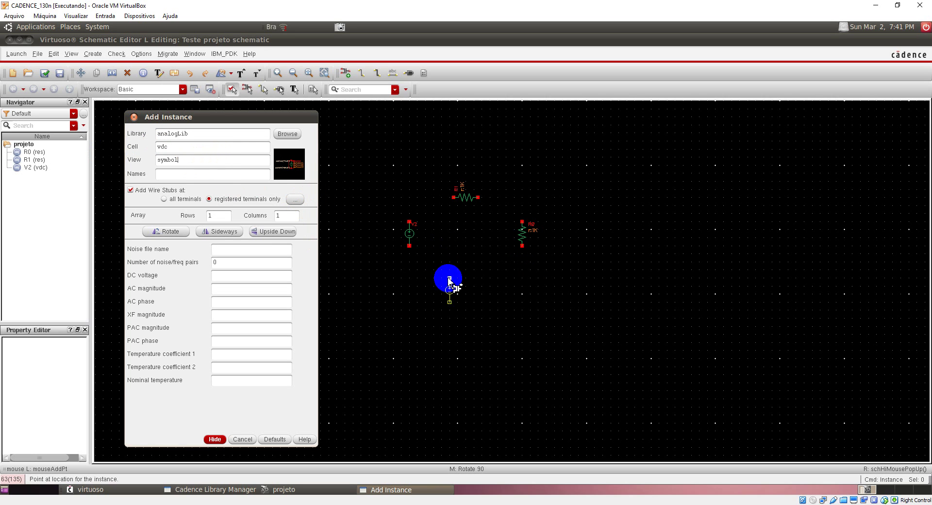
pyautogui.moveTo(193, 147); pyautogui.dragTo(140, 146)
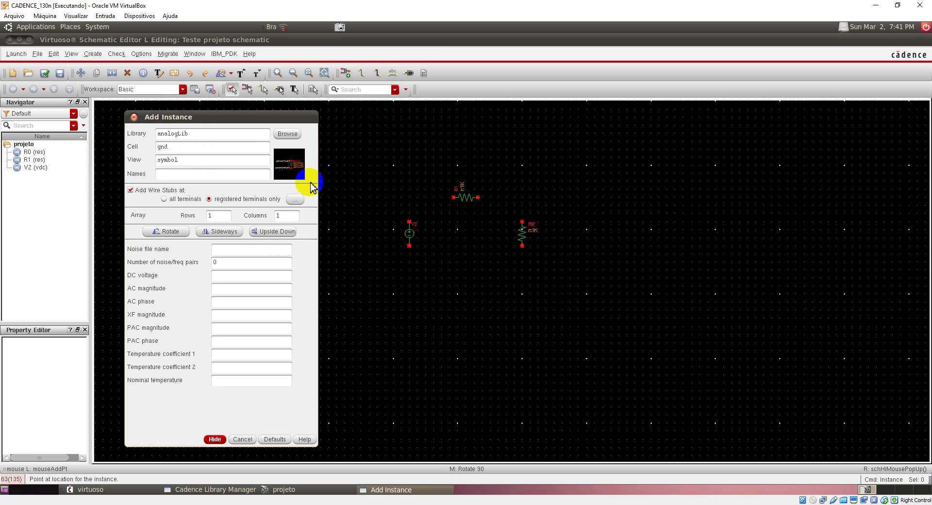
pyautogui.click(183, 173)
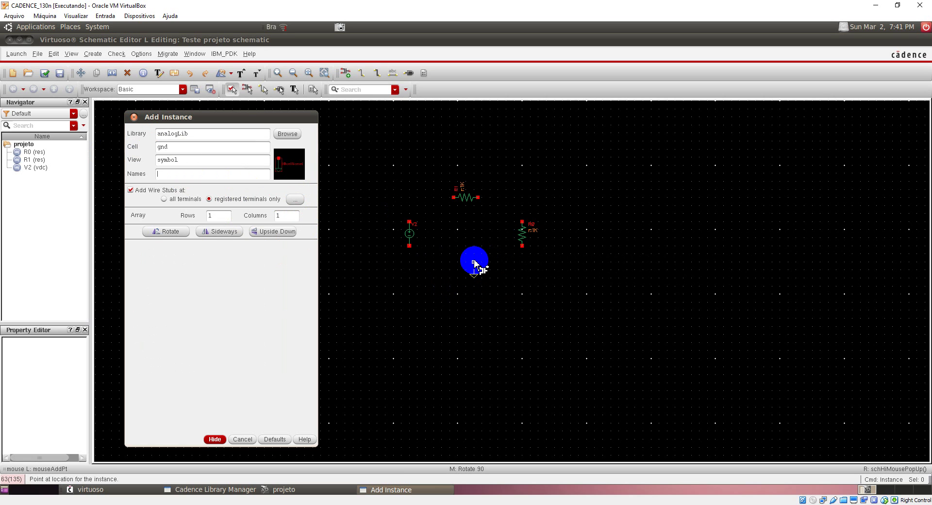
# Step: Place the gnd symbol below the components, midway between the vdc source and the vertical resistor
pyautogui.press('F3')
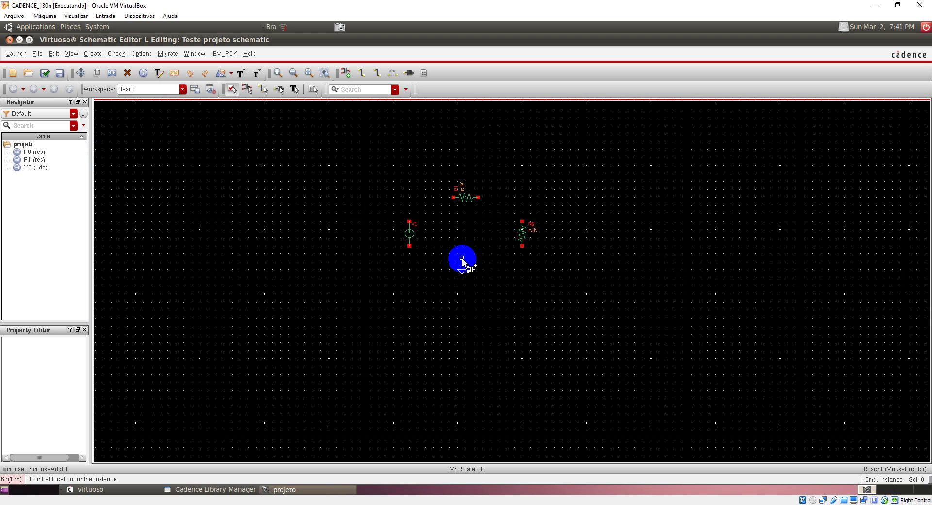
pyautogui.click(470, 263)
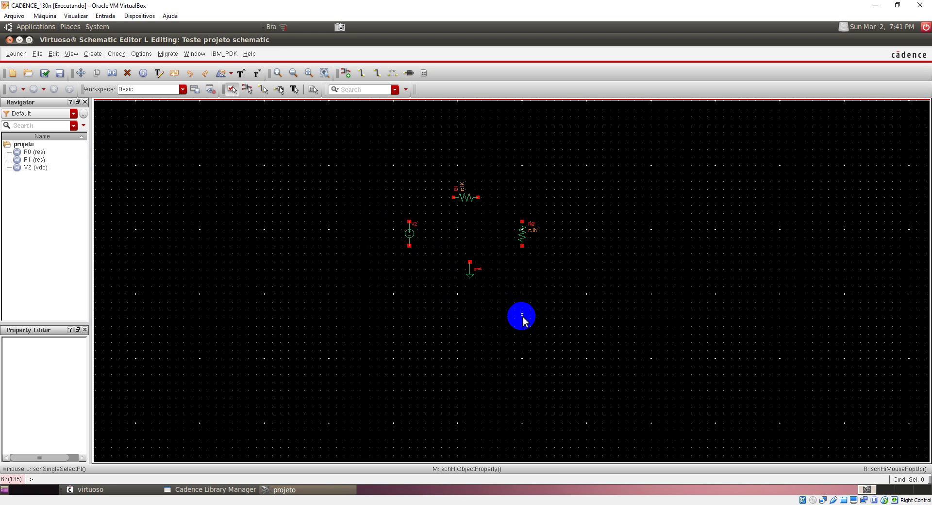
pyautogui.press('Escape')
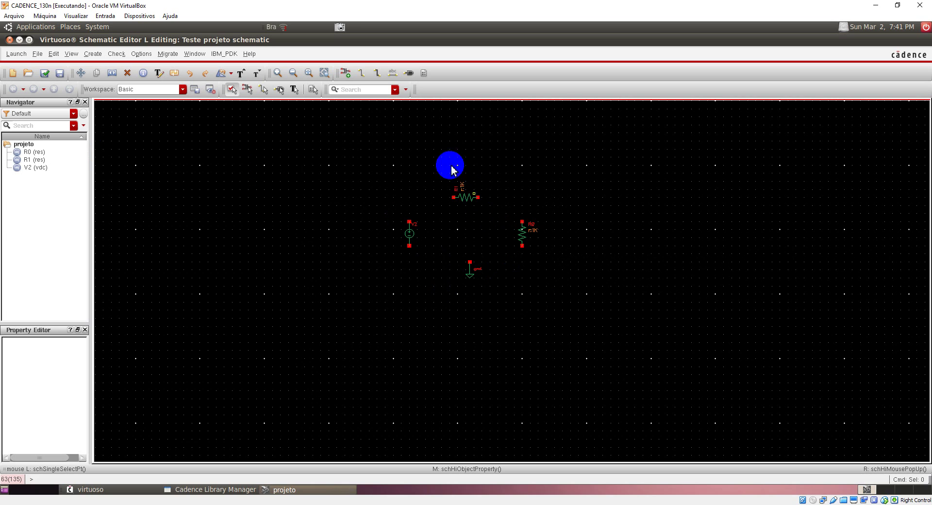
# Step: Wire the vdc source's upper terminal to the horizontal resistor, and that resistor's other end to the vertical resistor's upper terminal
pyautogui.click(92, 54)
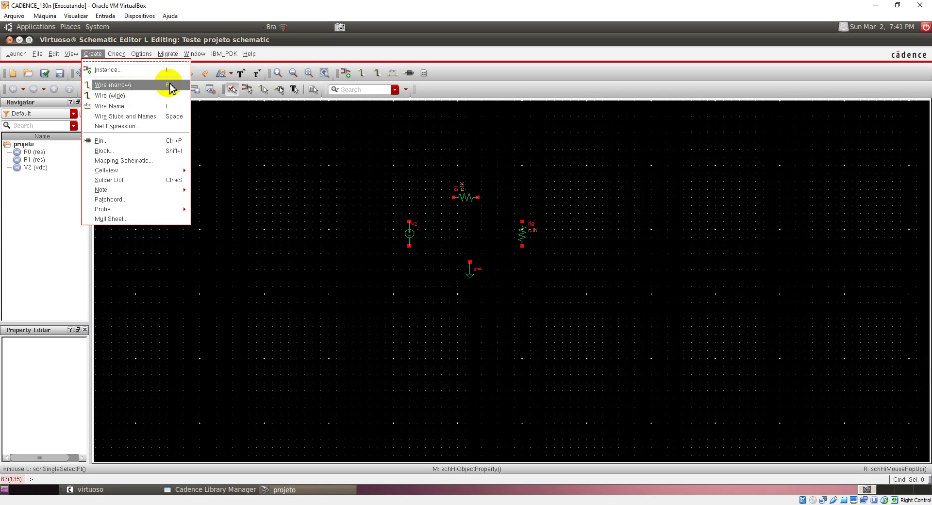
pyautogui.click(170, 85)
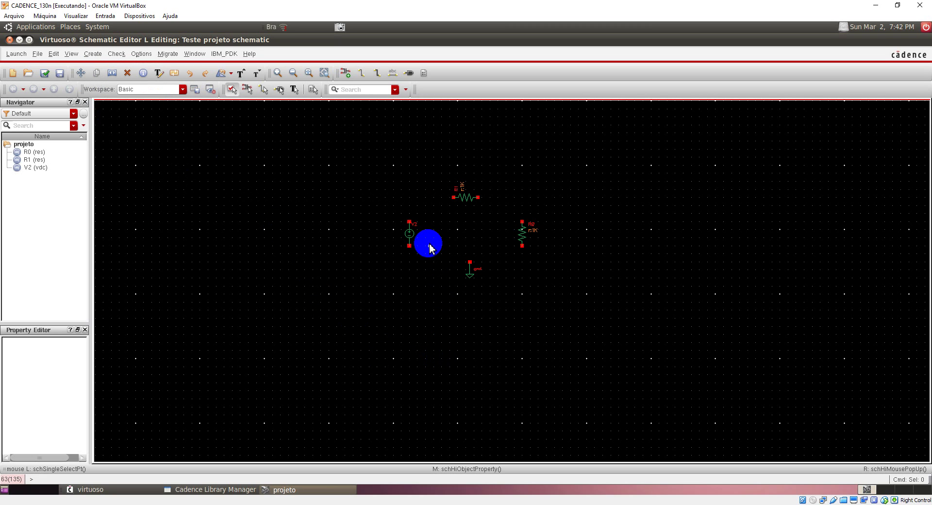
pyautogui.press('w')
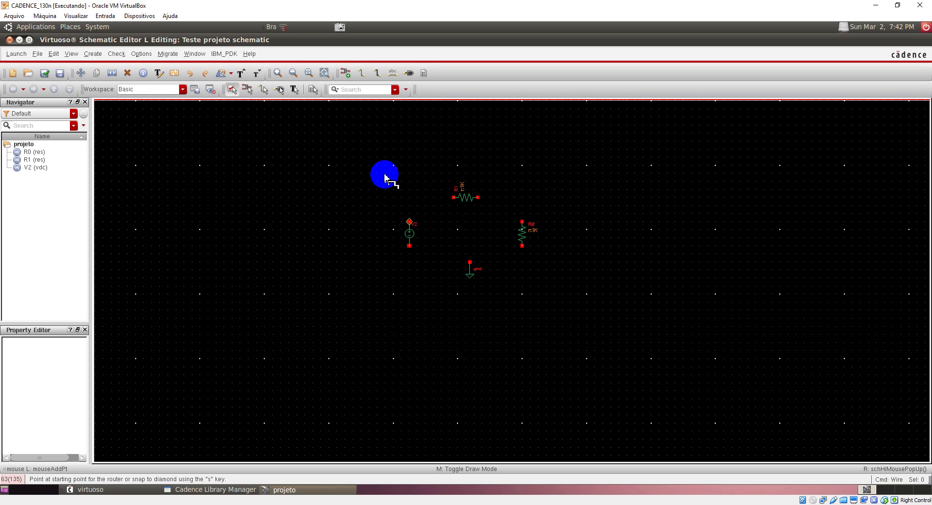
pyautogui.click(410, 221)
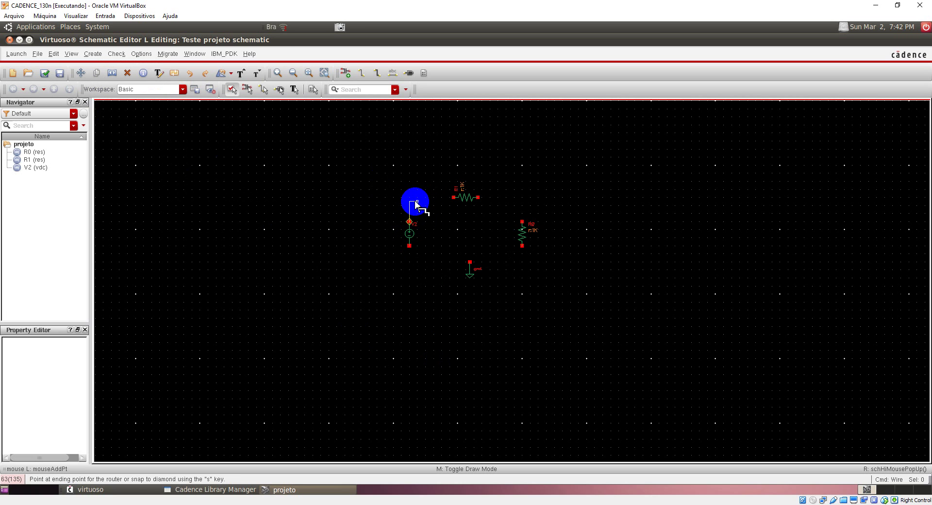
pyautogui.click(454, 197)
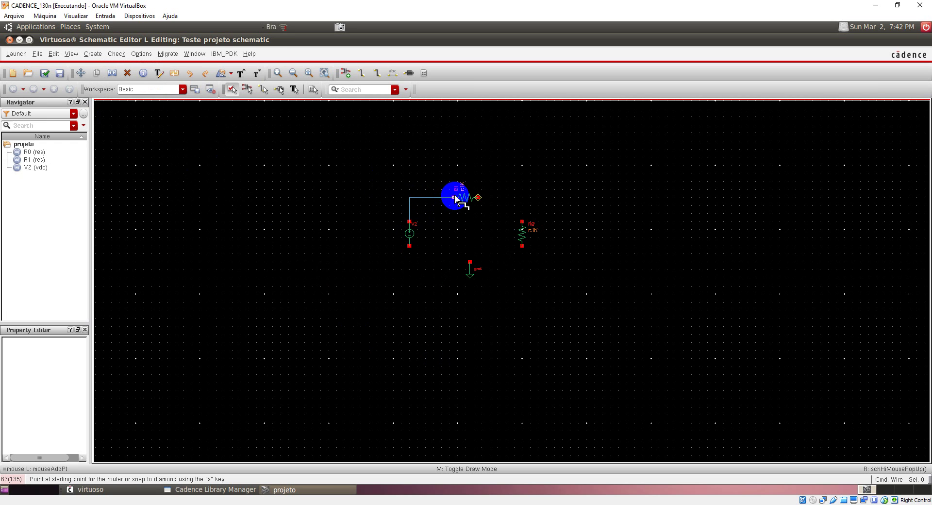
pyautogui.click(480, 197)
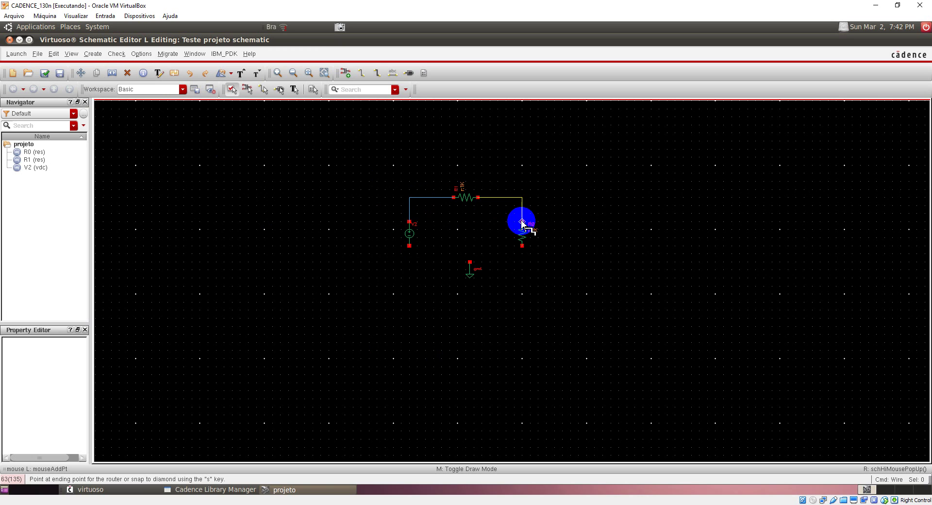
pyautogui.click(521, 222)
# Step: Wire the lower terminals of the vertical resistor and the vdc source to the gnd symbol
pyautogui.click(522, 246)
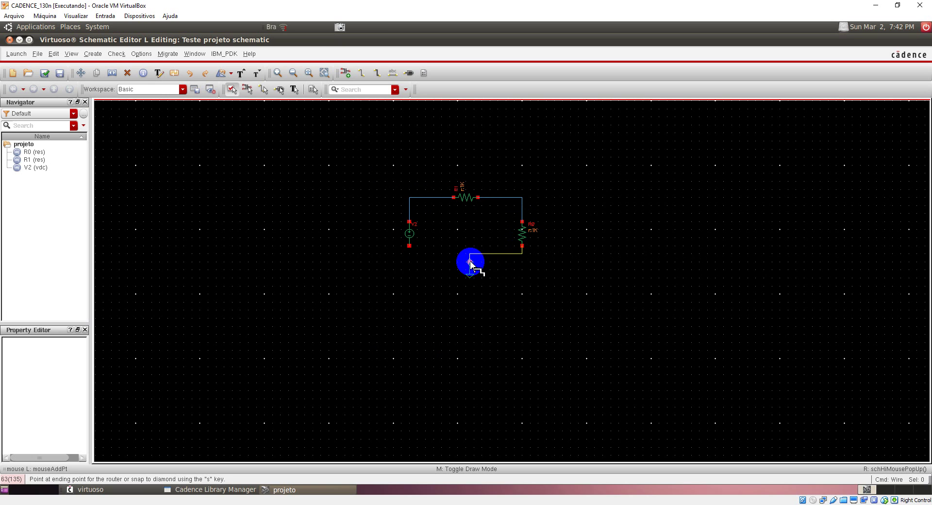
pyautogui.click(470, 262)
pyautogui.click(409, 245)
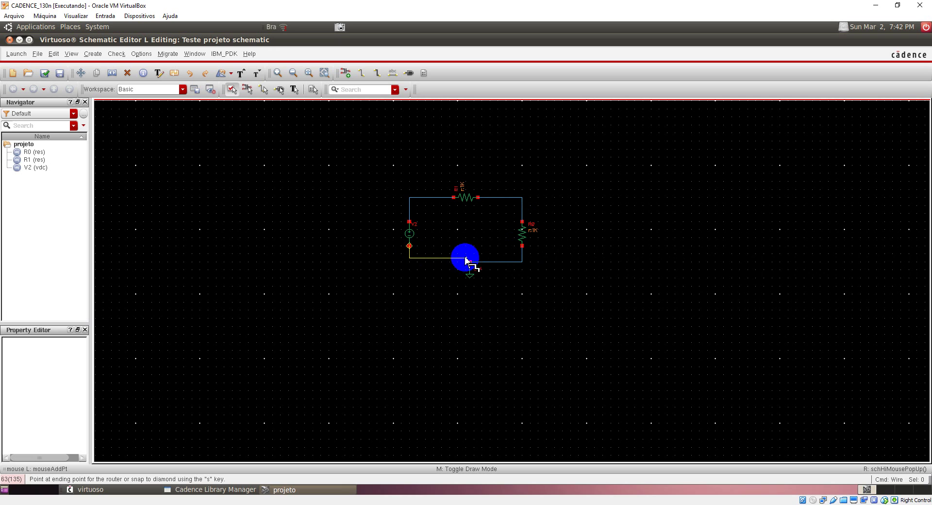
pyautogui.click(470, 262)
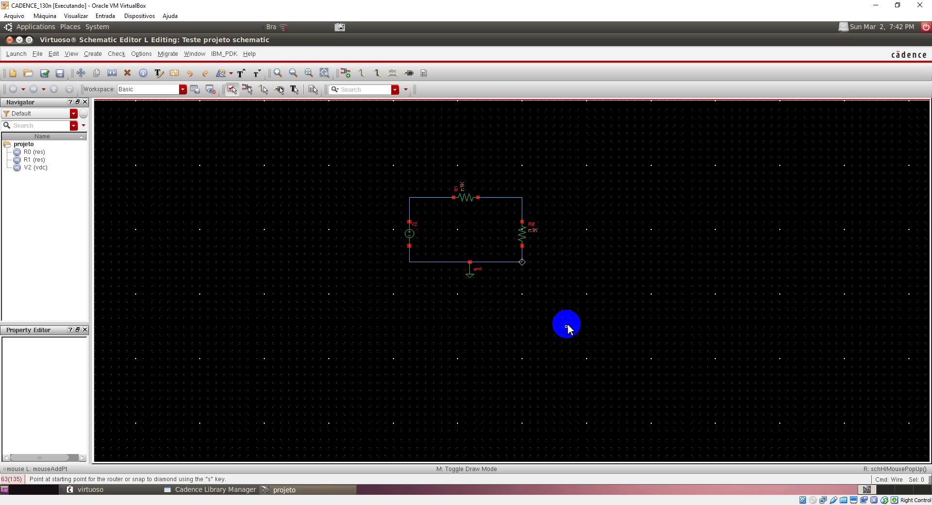
pyautogui.press('Escape')
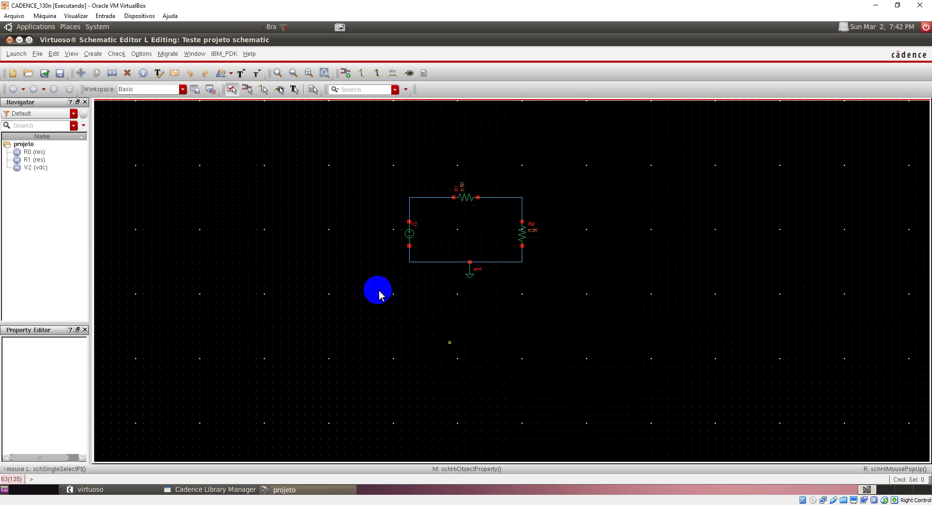
pyautogui.press('w')
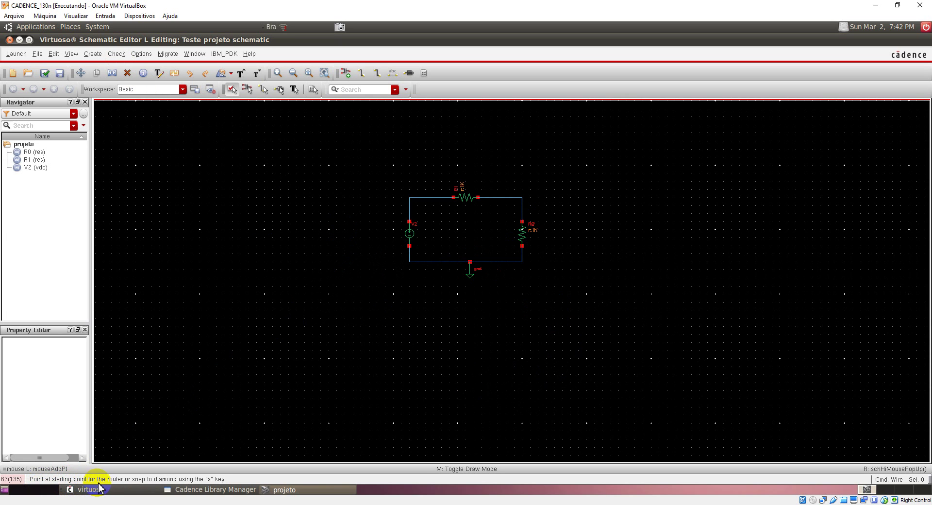
pyautogui.click(252, 459)
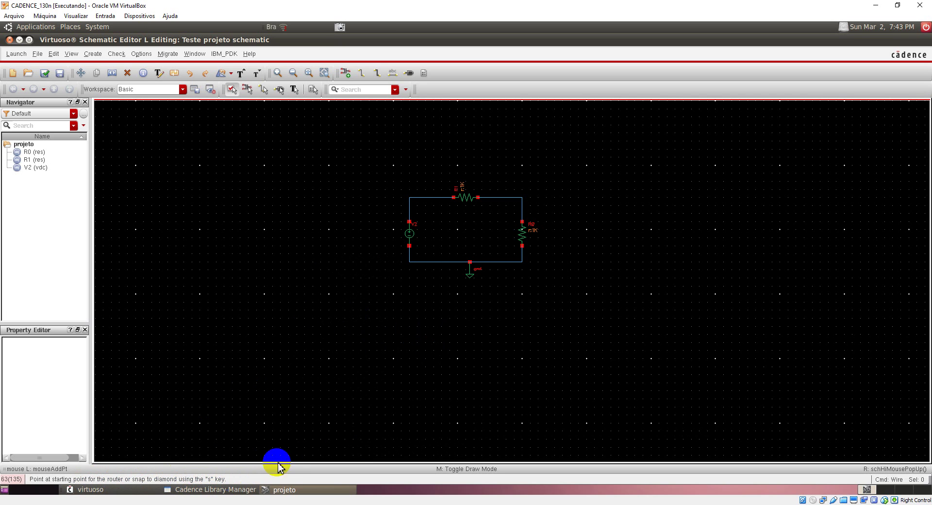
pyautogui.press('Escape')
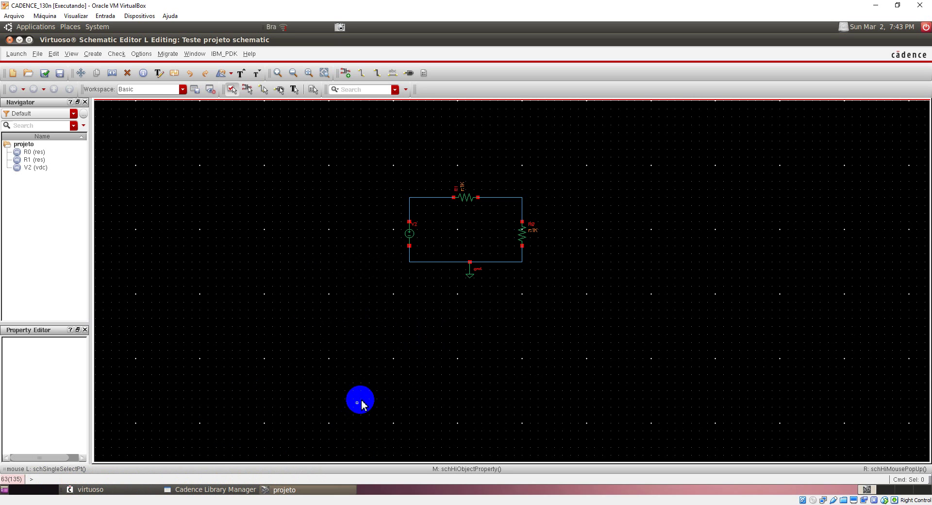
pyautogui.press('Delete')
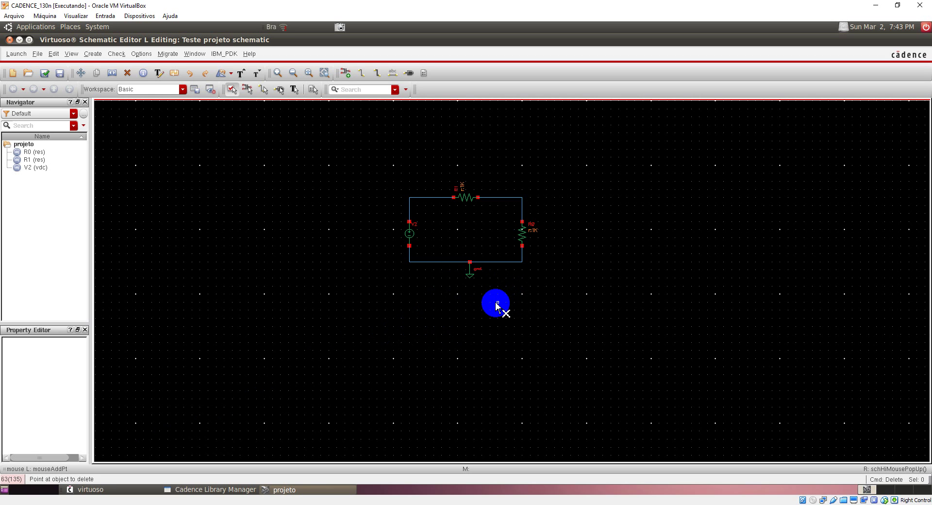
# Step: Delete the gnd symbol and undo the deletion
pyautogui.click(471, 277)
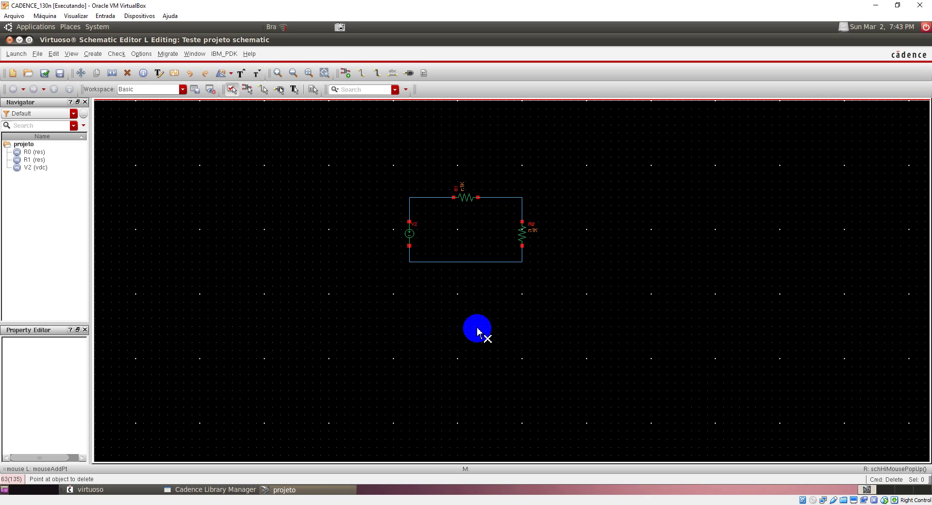
pyautogui.press('Escape')
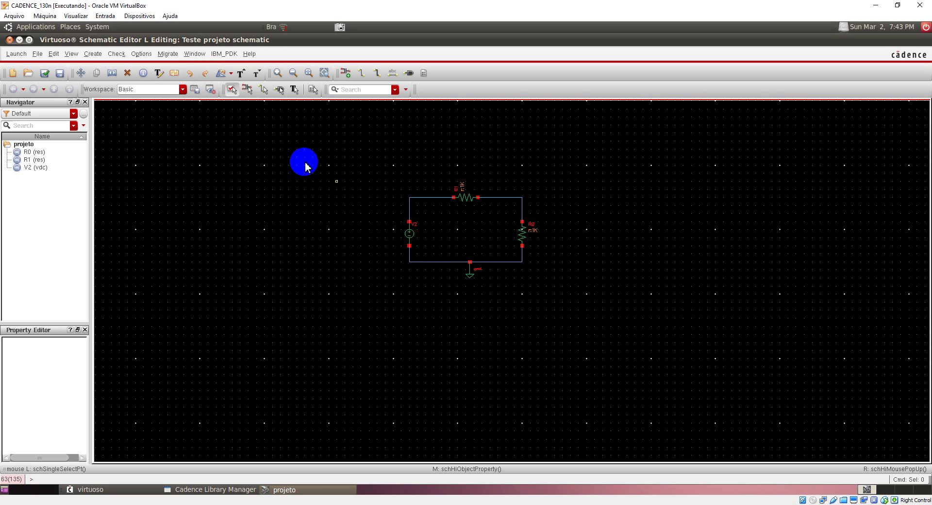
pyautogui.click(208, 75)
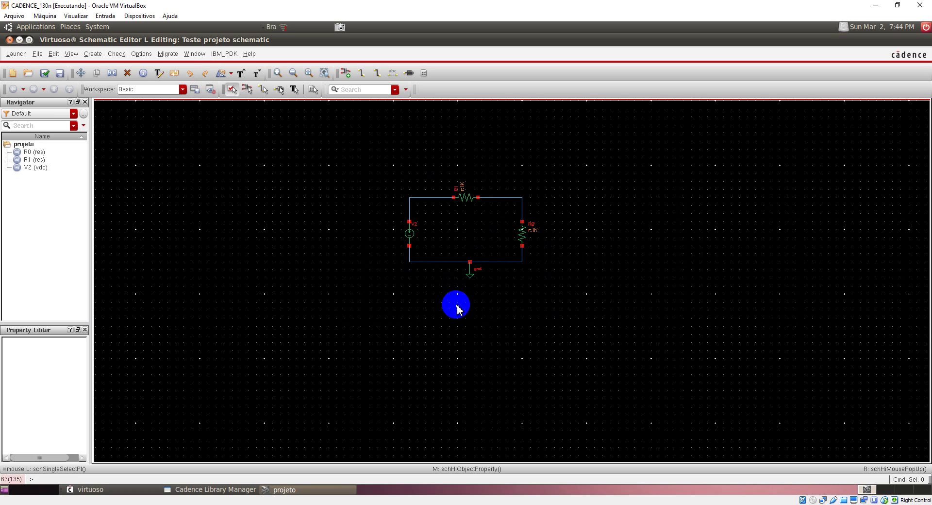
# Step: Change the instance name of the vdc source to Fonte in its object properties
pyautogui.click(410, 235)
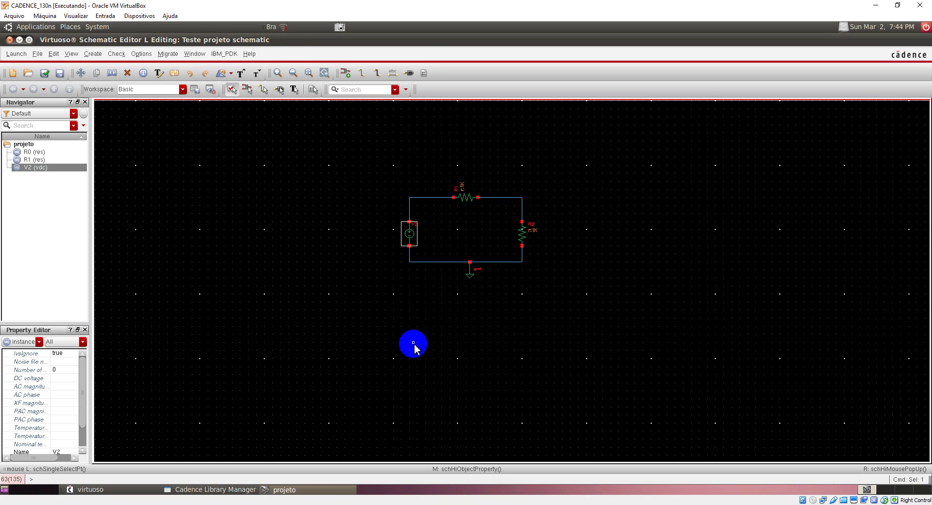
pyautogui.middleClick(414, 345)
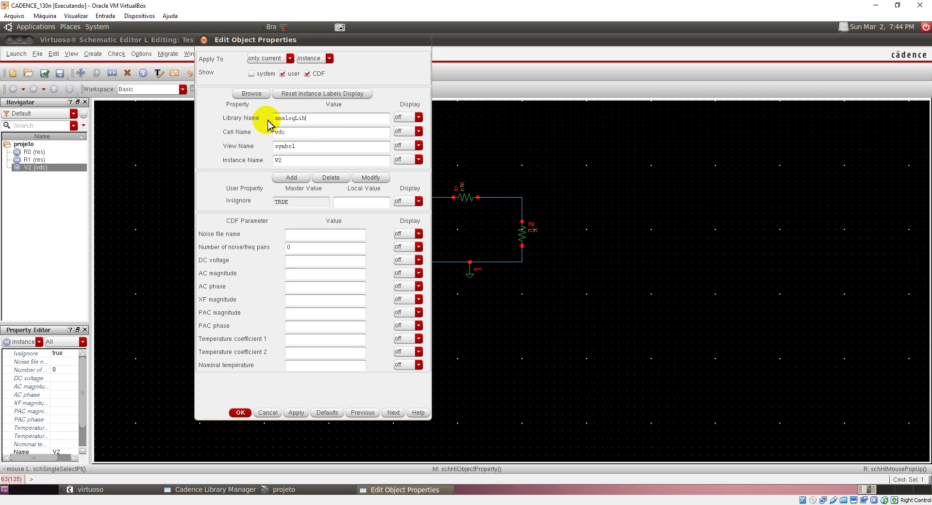
pyautogui.moveTo(304, 121); pyautogui.dragTo(264, 145)
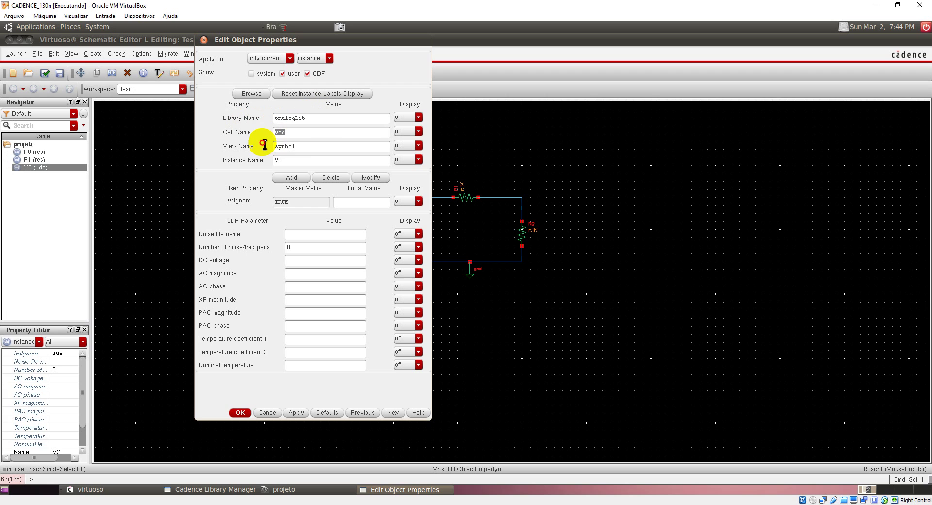
pyautogui.moveTo(309, 148); pyautogui.dragTo(276, 155)
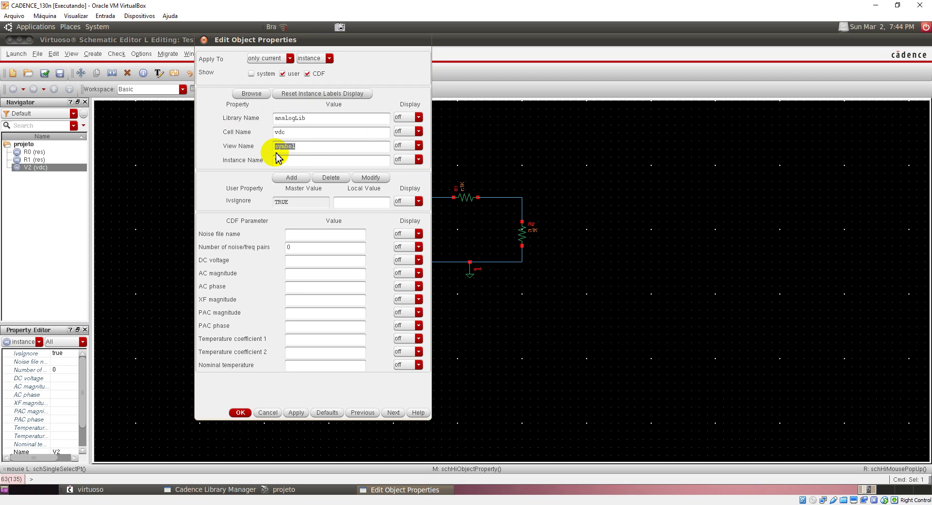
pyautogui.moveTo(295, 161); pyautogui.dragTo(273, 166)
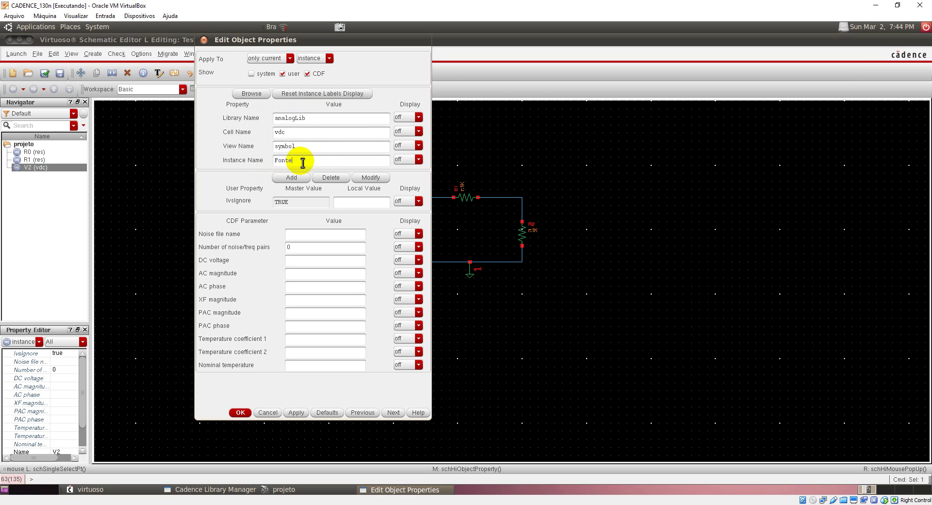
pyautogui.moveTo(291, 39); pyautogui.dragTo(634, 49)
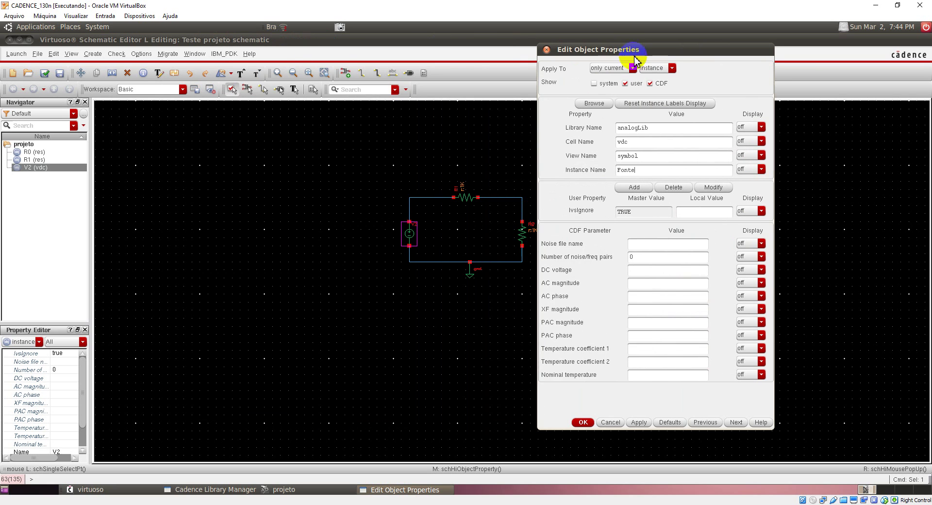
pyautogui.click(417, 231)
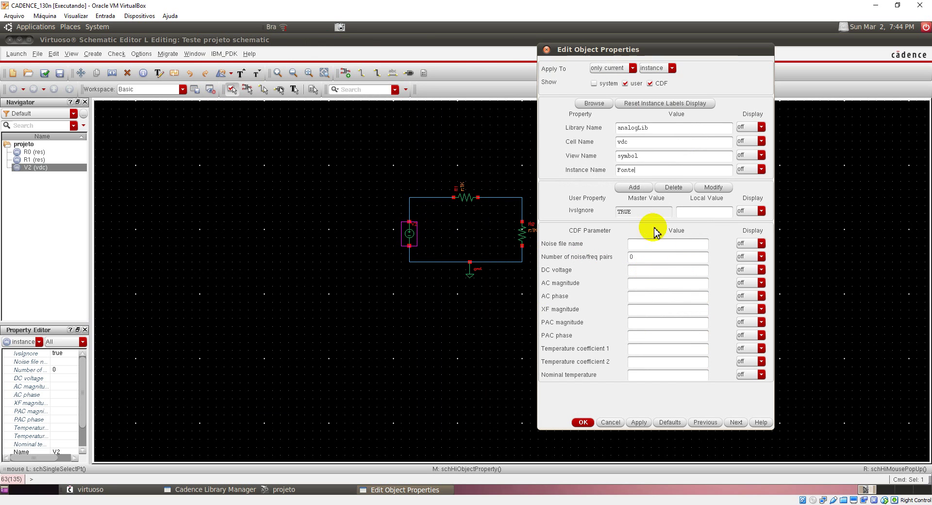
pyautogui.click(583, 422)
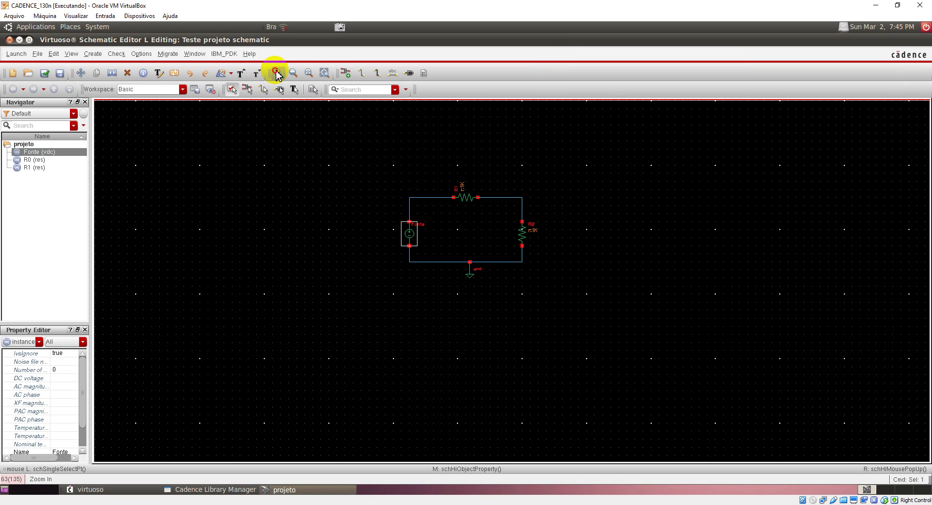
# Step: Zoom the schematic in and out, and fit the whole circuit in view
pyautogui.click(278, 74)
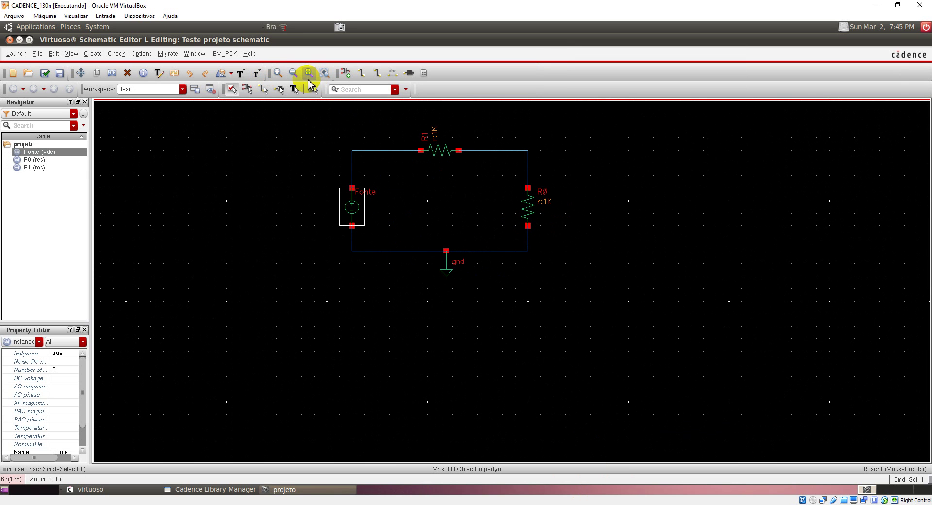
pyautogui.click(294, 73)
pyautogui.click(295, 74)
pyautogui.click(312, 74)
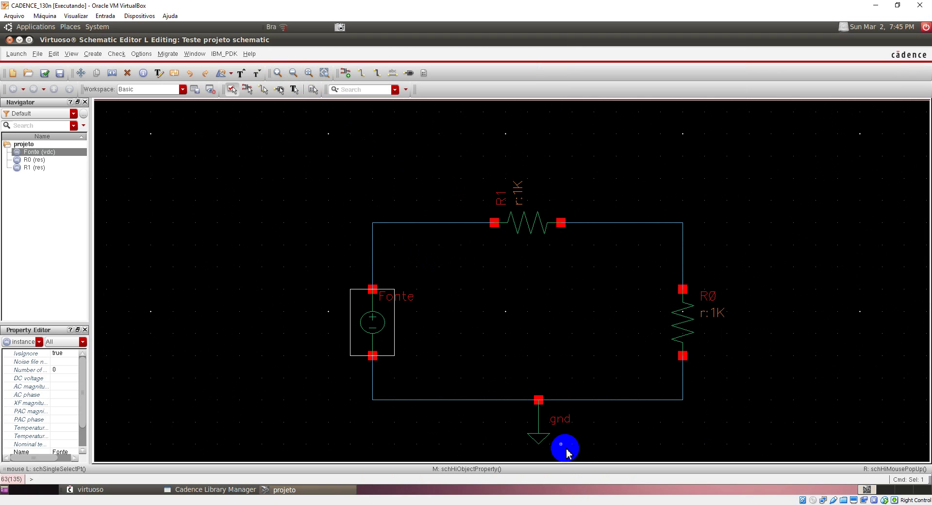
# Step: Use Zoom To Selected on the Fonte source and its adjoining wires, box-selecting them, and clear the selection
pyautogui.click(325, 74)
pyautogui.moveTo(458, 152); pyautogui.dragTo(602, 394)
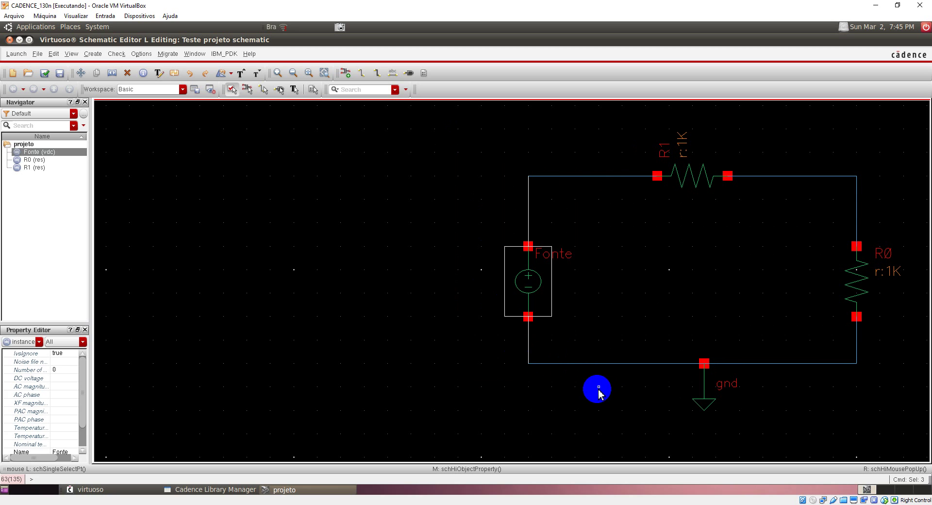
pyautogui.click(451, 325)
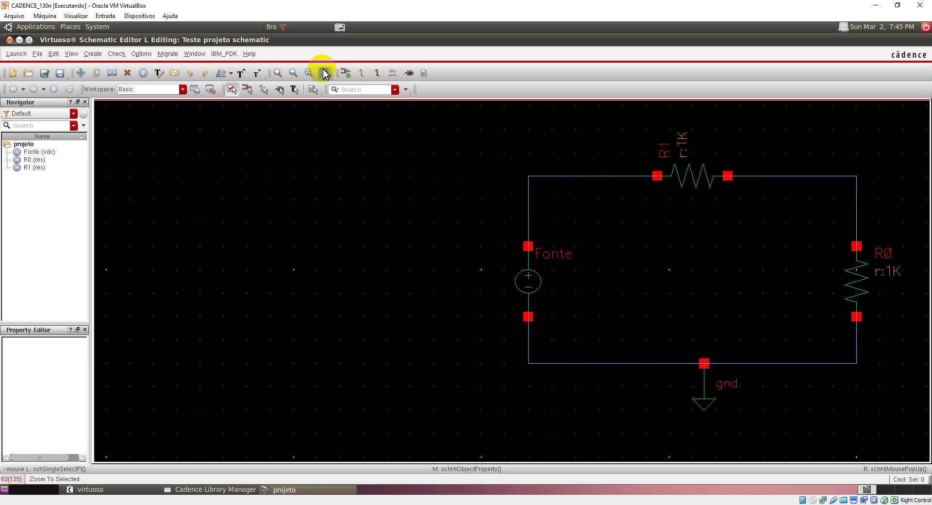
pyautogui.moveTo(481, 164); pyautogui.dragTo(587, 401)
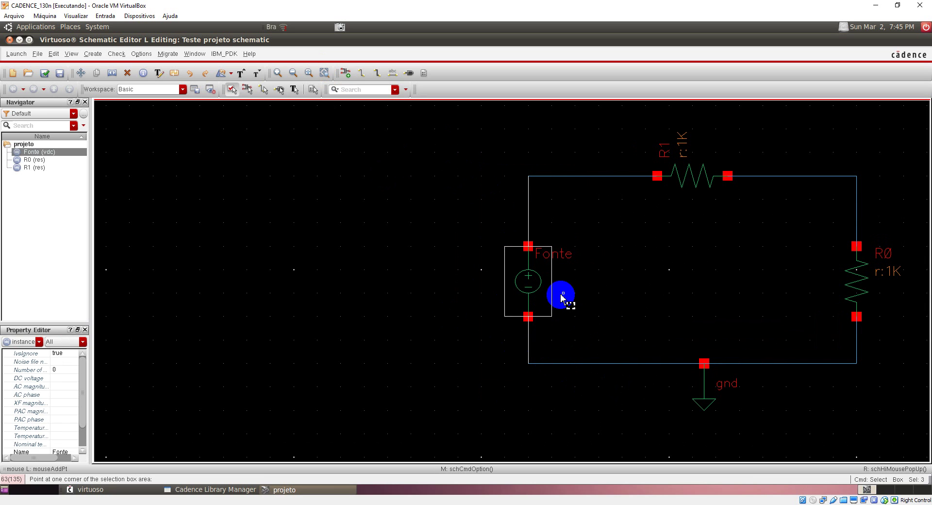
pyautogui.moveTo(563, 292); pyautogui.dragTo(447, 228)
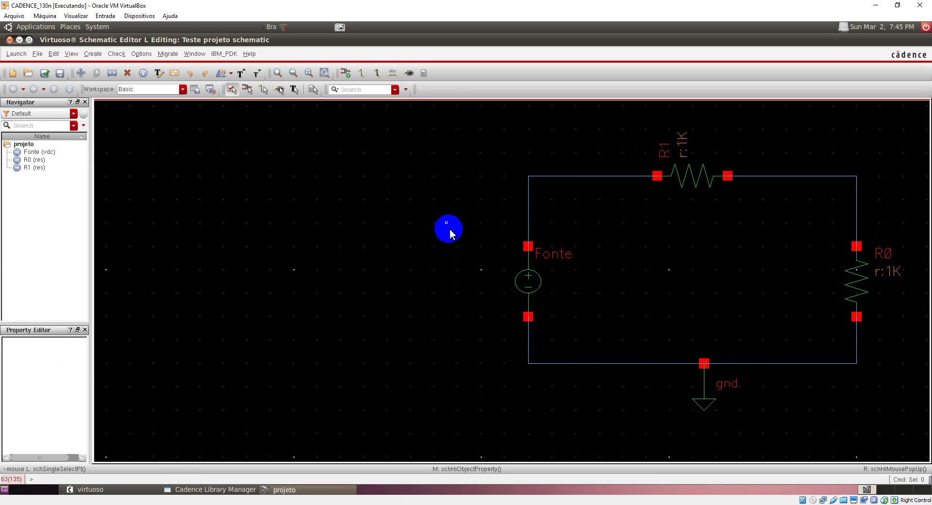
pyautogui.click(325, 73)
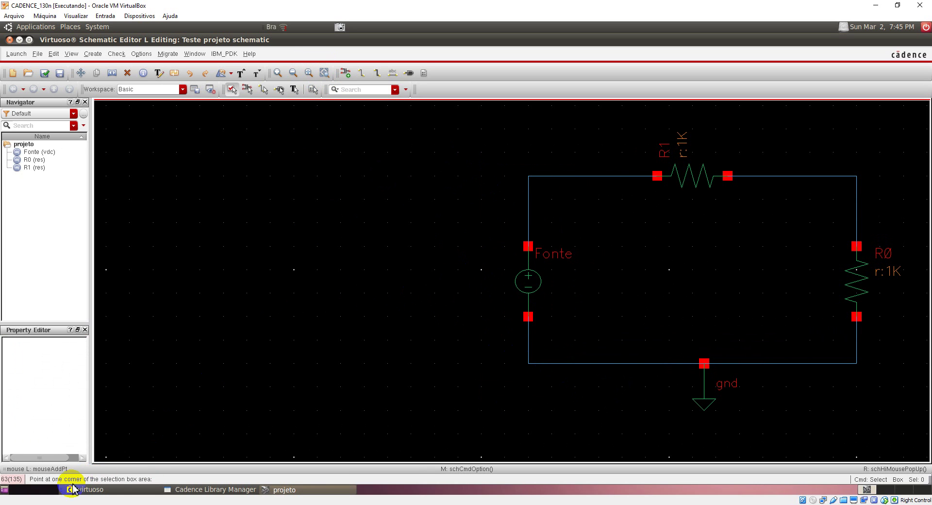
pyautogui.click(422, 164)
pyautogui.click(634, 399)
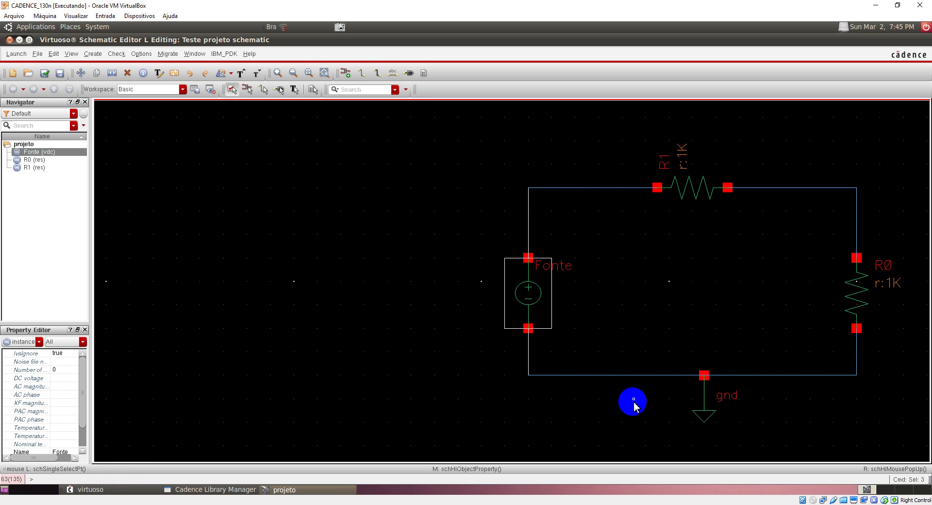
pyautogui.keyDown('ctrl'); pyautogui.scroll(-4, 598, 368); pyautogui.keyUp('ctrl')
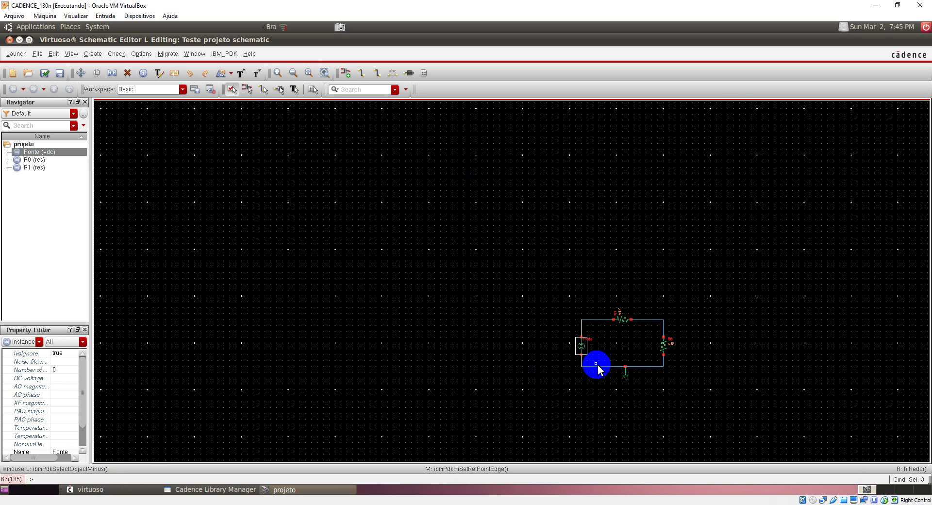
pyautogui.click(325, 74)
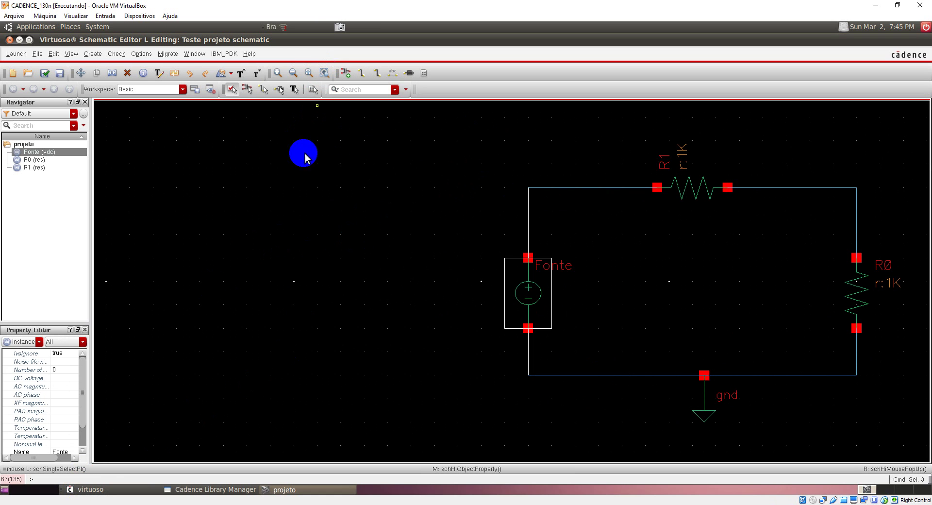
pyautogui.click(320, 208)
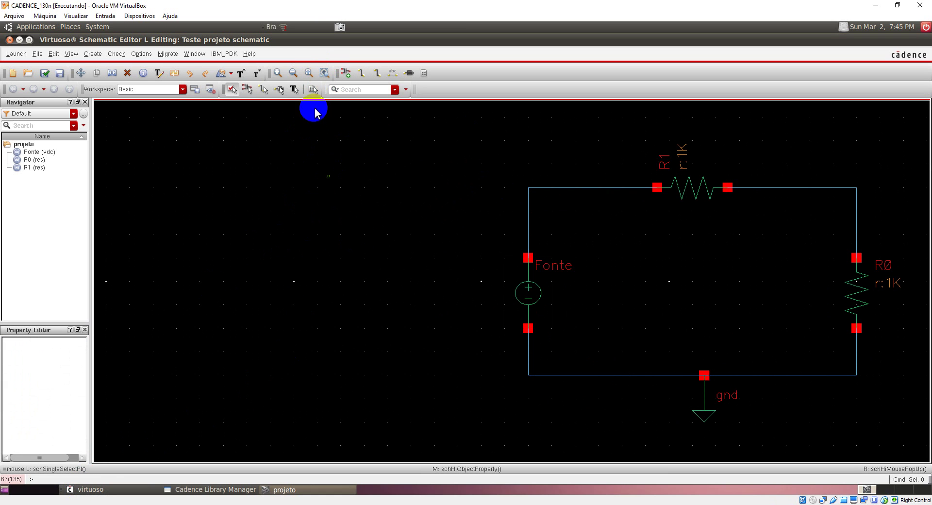
# Step: Zoom out, zoom to the Fonte source by box selection once more, and fit the whole circuit with nothing selected
pyautogui.click(293, 73)
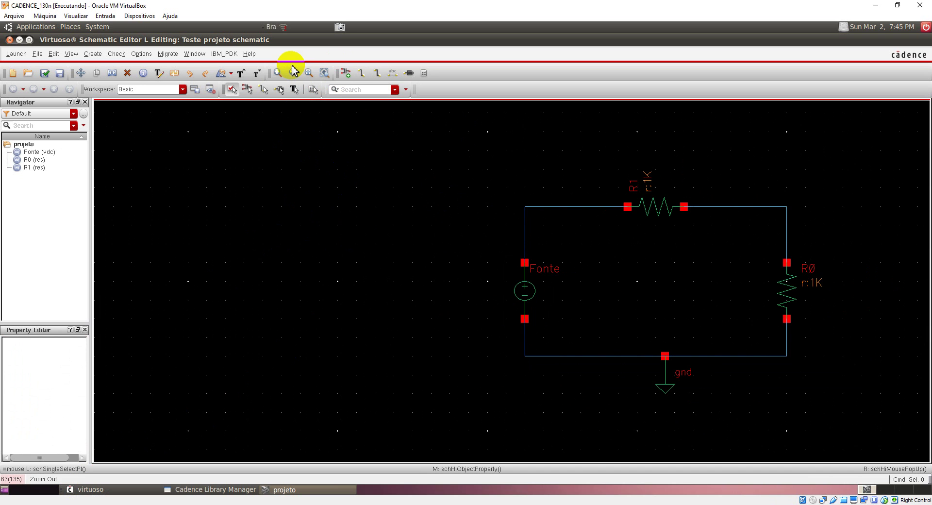
pyautogui.click(293, 72)
pyautogui.click(324, 74)
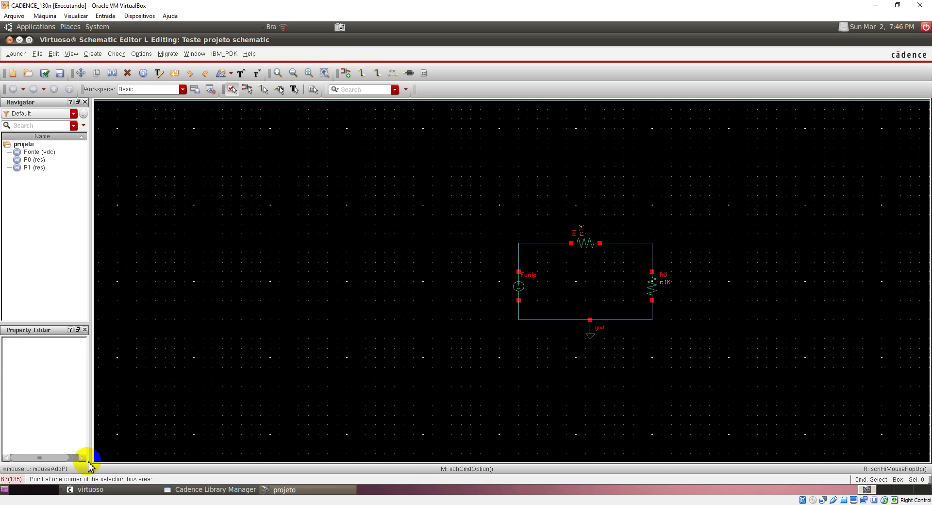
pyautogui.click(223, 262)
pyautogui.moveTo(223, 260)
pyautogui.mouseDown()
pyautogui.moveTo(224, 278)
pyautogui.moveTo(406, 311)
pyautogui.moveTo(469, 207)
pyautogui.moveTo(484, 251)
pyautogui.moveTo(582, 376)
pyautogui.moveTo(381, 114)
pyautogui.mouseUp()
pyautogui.click(277, 73)
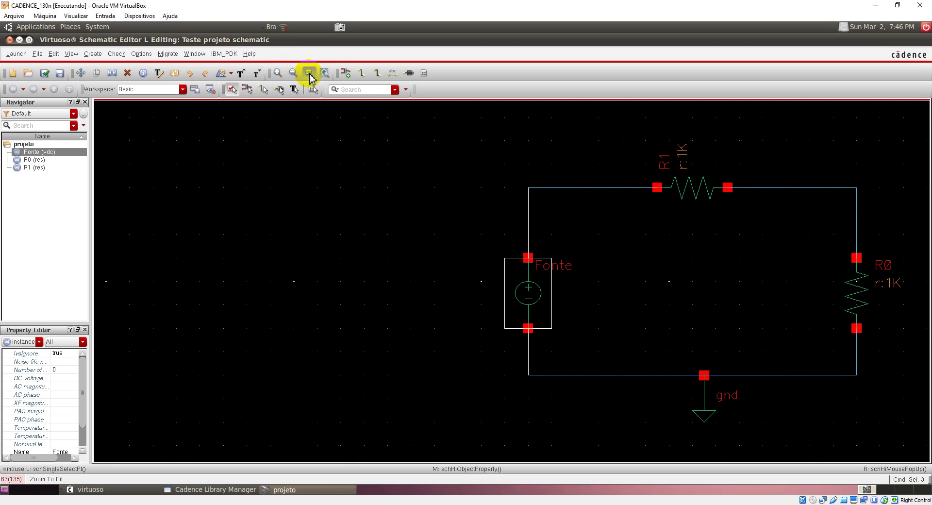
pyautogui.click(309, 73)
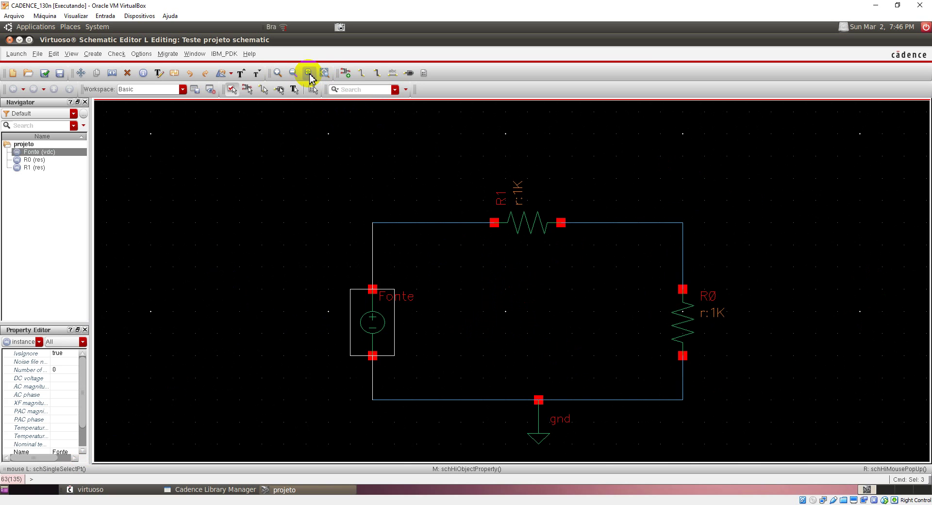
pyautogui.moveTo(322, 135); pyautogui.dragTo(297, 226)
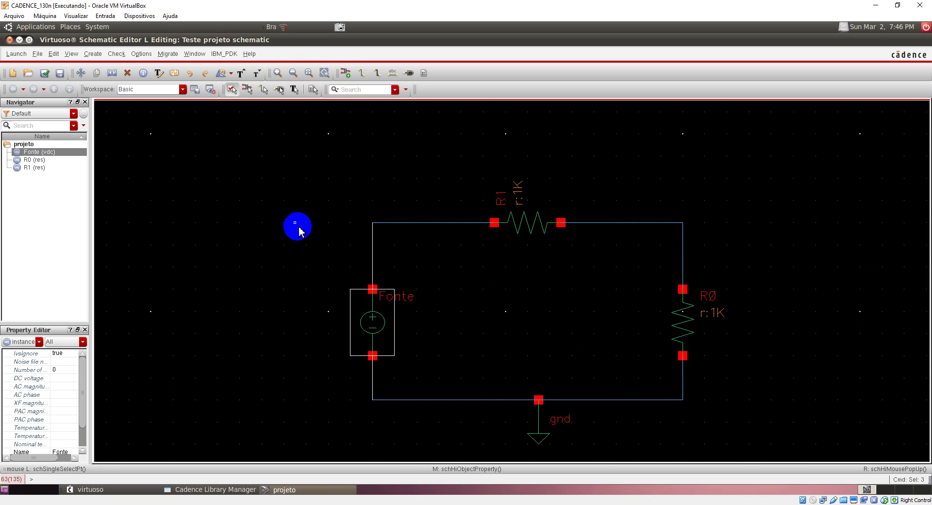
pyautogui.click(298, 227)
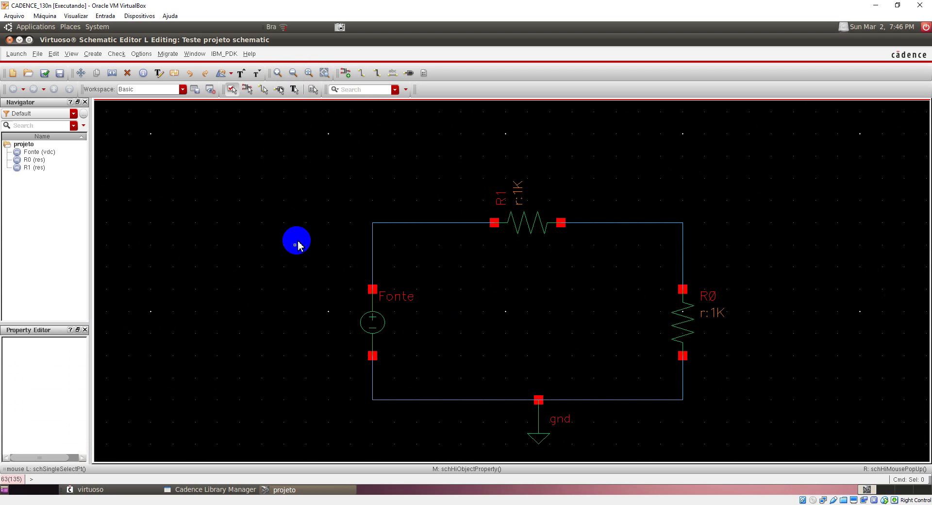
# Step: Examine the circuit at different magnifications, panning vertically and horizontally across the schematic
pyautogui.keyDown('ctrl'); pyautogui.scroll(-6, 299, 239); pyautogui.keyUp('ctrl')
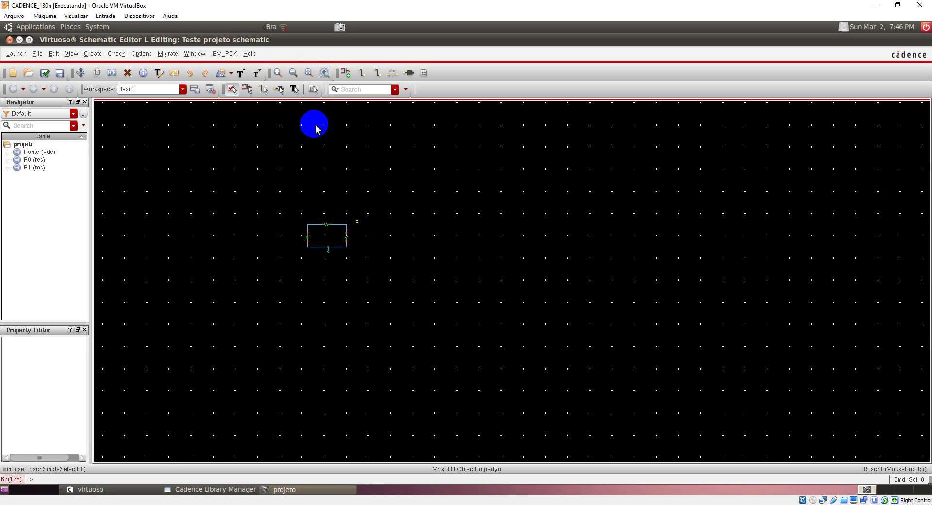
pyautogui.scroll(2, 333, 228)
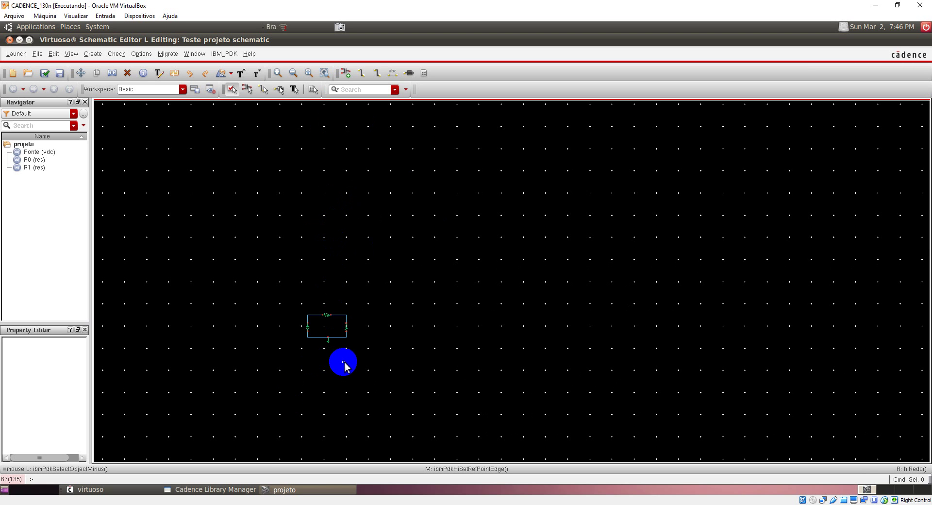
pyautogui.keyDown('ctrl'); pyautogui.scroll(2, 339, 348); pyautogui.keyUp('ctrl')
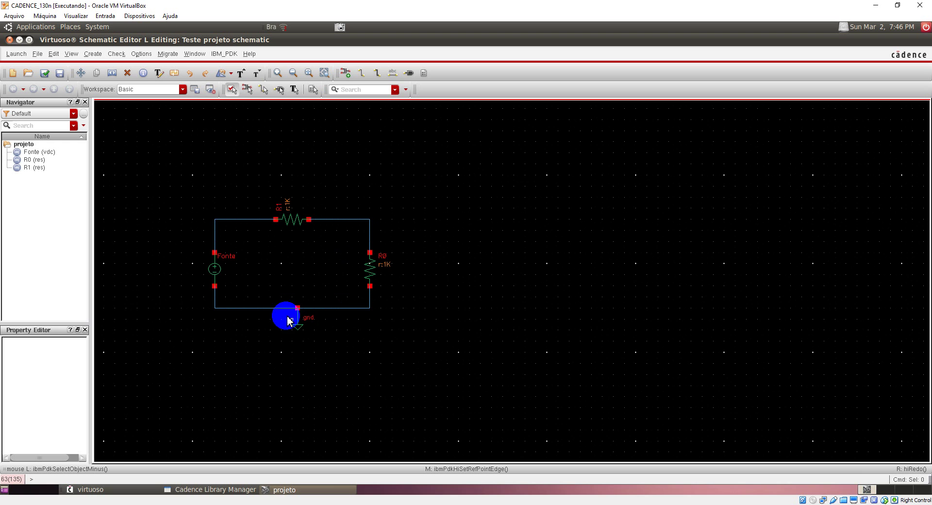
pyautogui.keyDown('ctrl'); pyautogui.scroll(1, 158, 243); pyautogui.keyUp('ctrl')
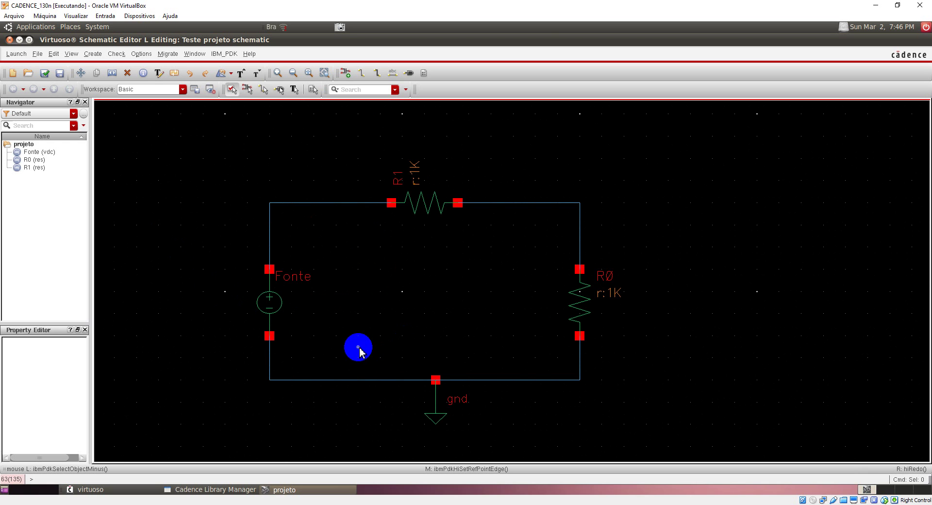
pyautogui.keyDown('ctrl'); pyautogui.scroll(-2, 357, 356); pyautogui.keyUp('ctrl')
pyautogui.keyDown('ctrl'); pyautogui.scroll(1, 357, 357); pyautogui.keyUp('ctrl')
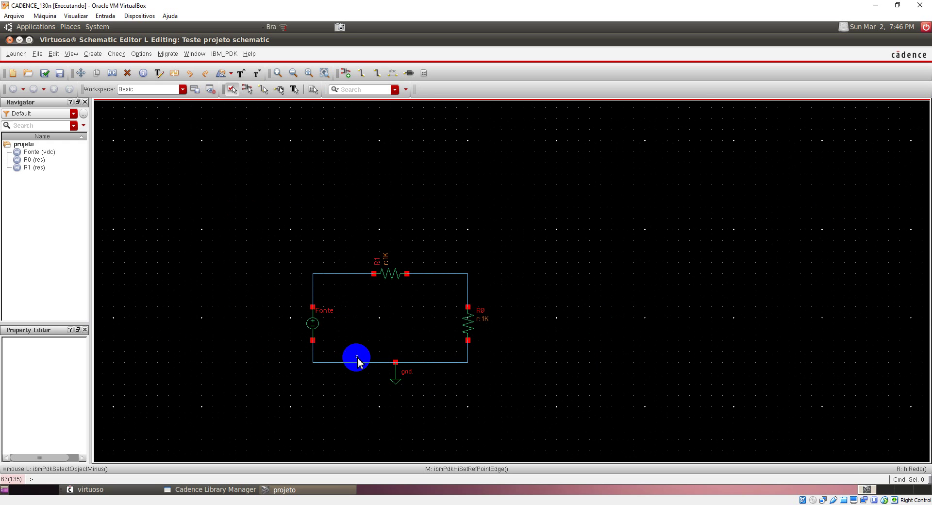
pyautogui.keyDown('ctrl'); pyautogui.scroll(1, 369, 340); pyautogui.keyUp('ctrl')
pyautogui.keyDown('ctrl'); pyautogui.scroll(-2, 429, 272); pyautogui.keyUp('ctrl')
pyautogui.keyDown('ctrl'); pyautogui.scroll(-1, 424, 291); pyautogui.keyUp('ctrl')
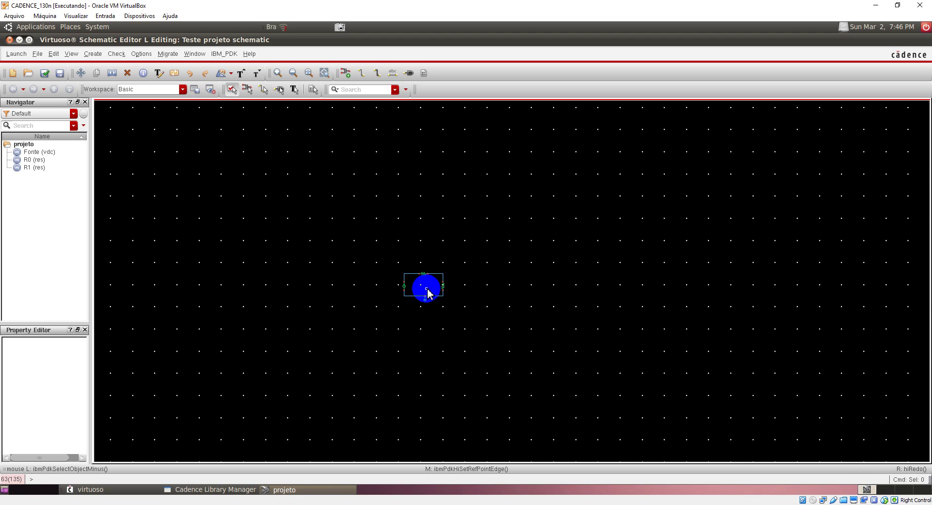
pyautogui.hscroll(3, 753, 292)
pyautogui.keyDown('ctrl'); pyautogui.scroll(2, 753, 291); pyautogui.keyUp('ctrl')
pyautogui.keyDown('ctrl'); pyautogui.scroll(-2, 753, 293); pyautogui.keyUp('ctrl')
pyautogui.hscroll(-2, 670, 296)
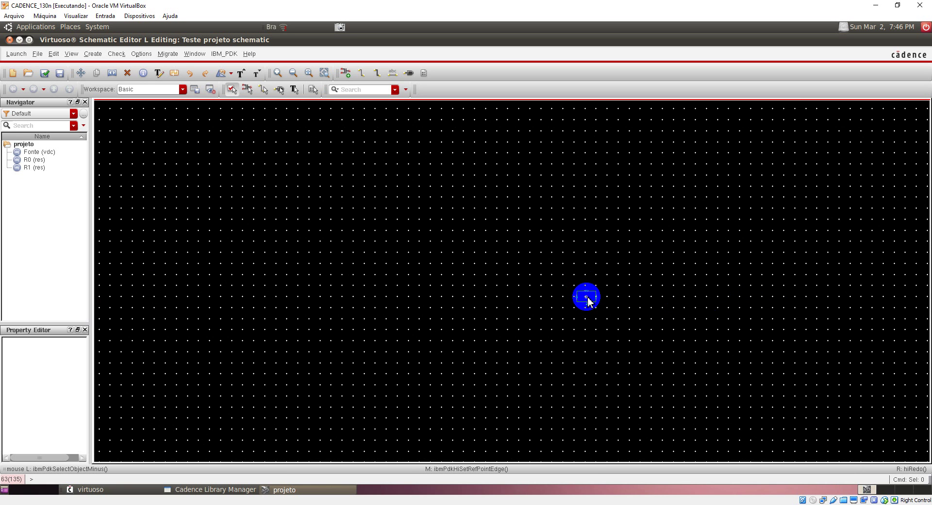
# Step: Examine the circuit with vertical panning and different zoom levels, and fit the whole schematic in view
pyautogui.keyDown('ctrl'); pyautogui.scroll(4, 587, 301); pyautogui.keyUp('ctrl')
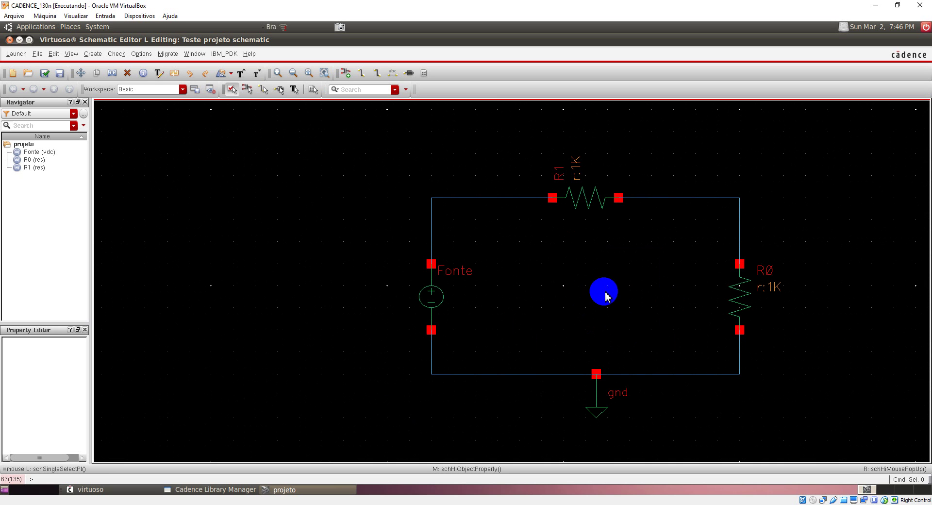
pyautogui.scroll(-2, 600, 299)
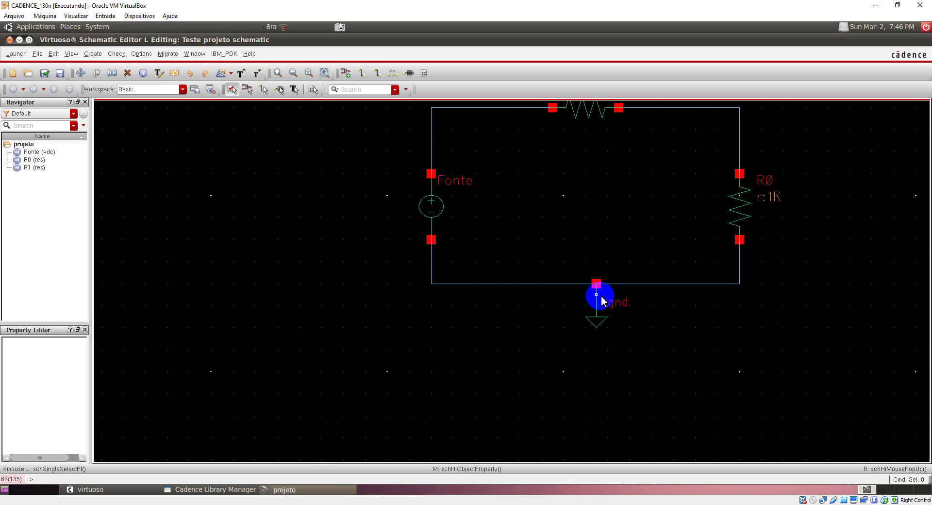
pyautogui.scroll(3, 601, 300)
pyautogui.scroll(-4, 602, 302)
pyautogui.scroll(2, 602, 304)
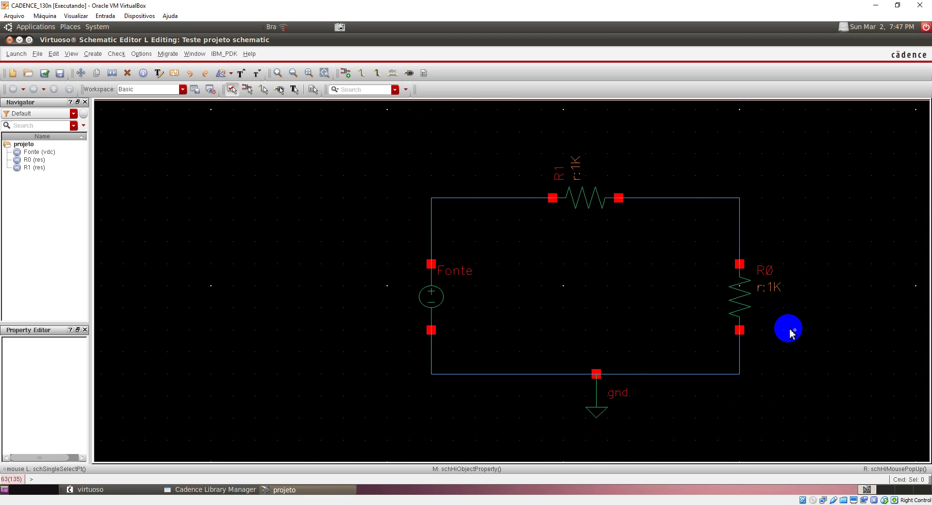
pyautogui.keyDown('ctrl'); pyautogui.scroll(-2, 638, 324); pyautogui.keyUp('ctrl')
pyautogui.keyDown('ctrl'); pyautogui.scroll(-1, 425, 333); pyautogui.keyUp('ctrl')
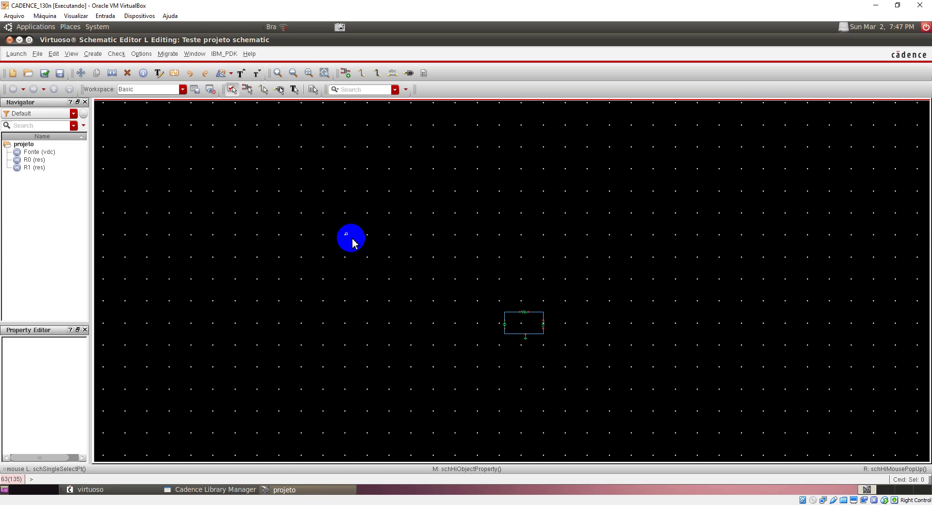
pyautogui.press('f')
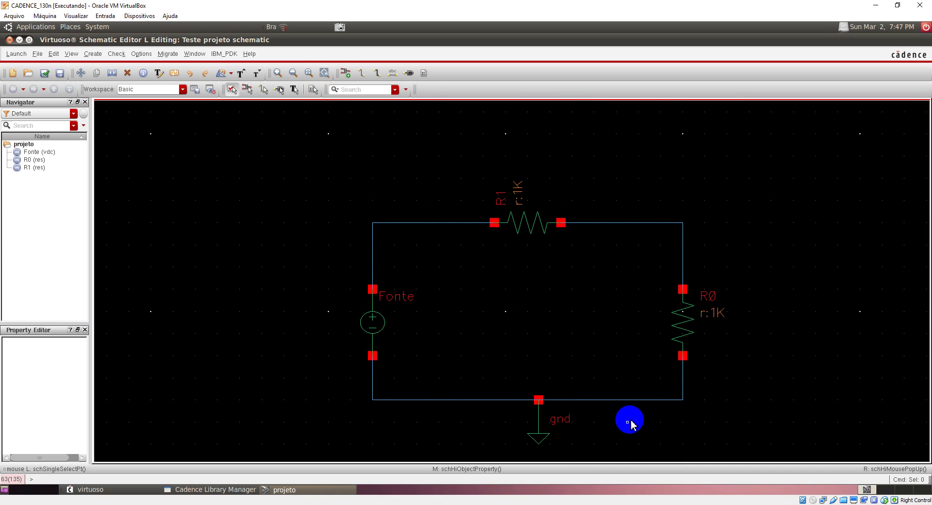
# Step: Check and save the projeto schematic
pyautogui.press('Delete')
pyautogui.click(127, 97)
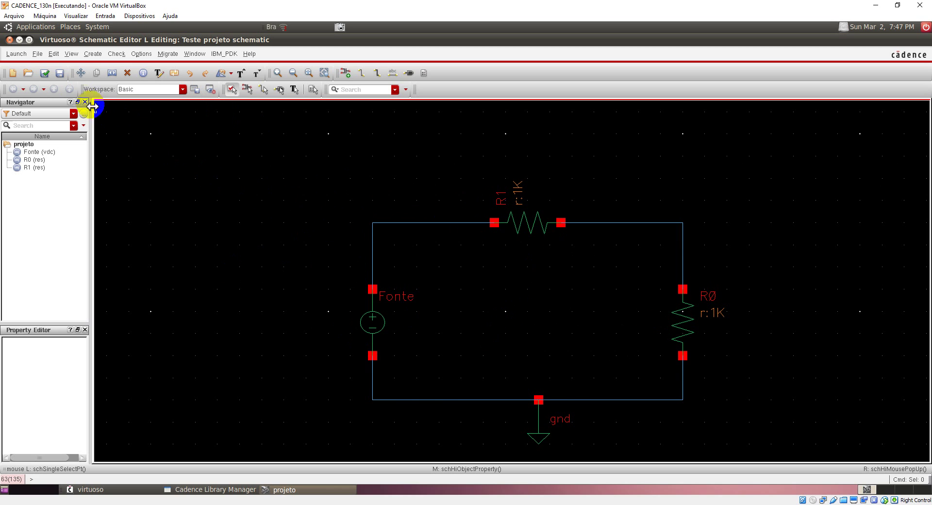
pyautogui.click(60, 72)
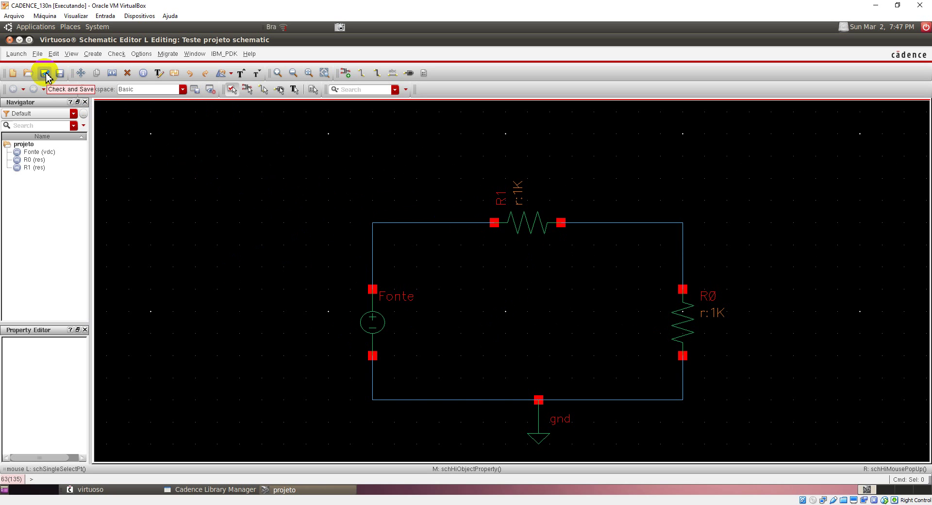
pyautogui.click(46, 74)
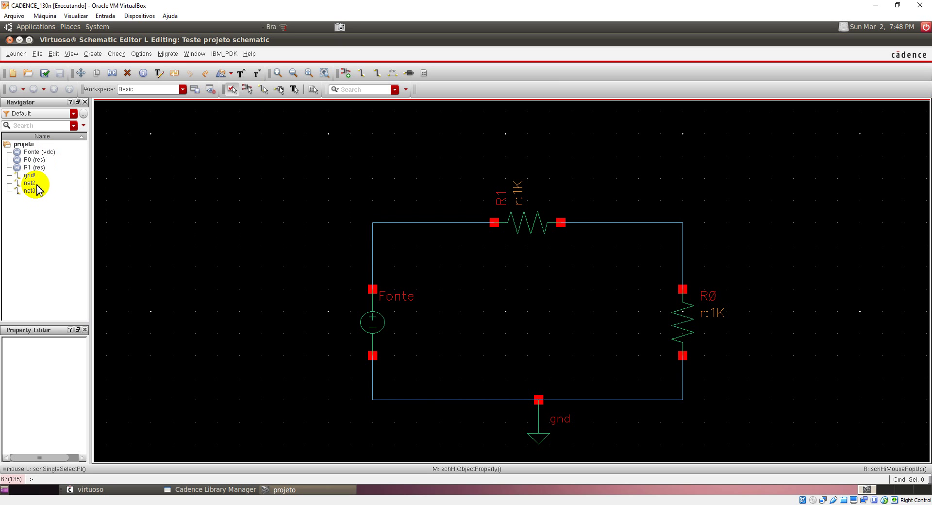
# Step: Highlight the nets net2, net3 and gnd! one after another, and return to net2, to identify the wires of each
pyautogui.moveTo(33, 187)
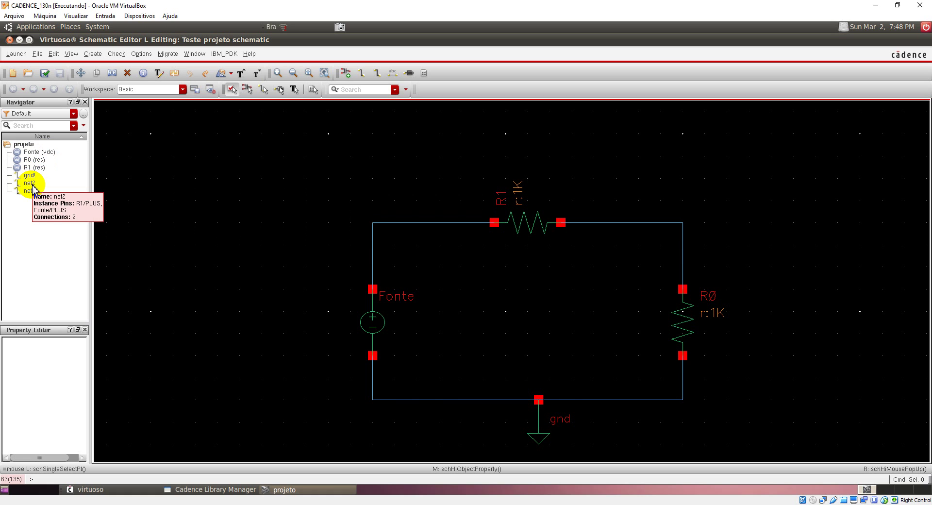
pyautogui.click(32, 185)
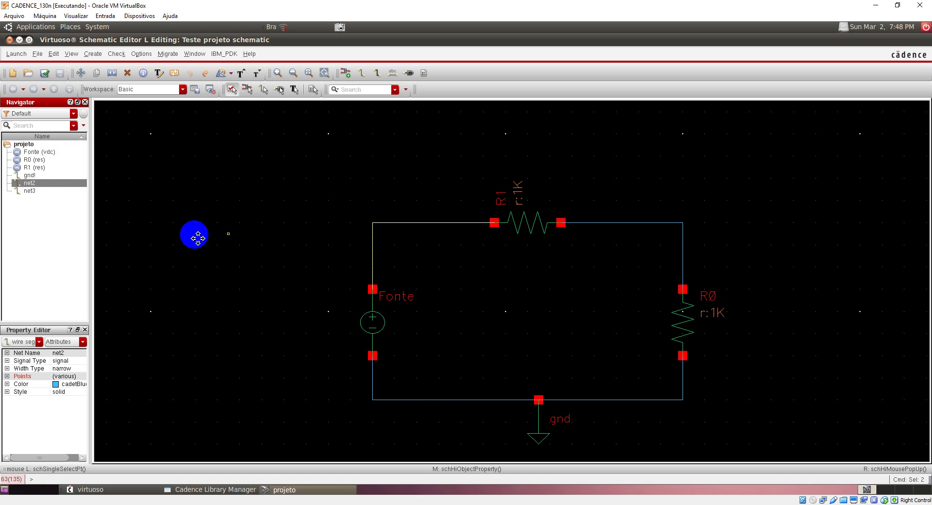
pyautogui.click(31, 191)
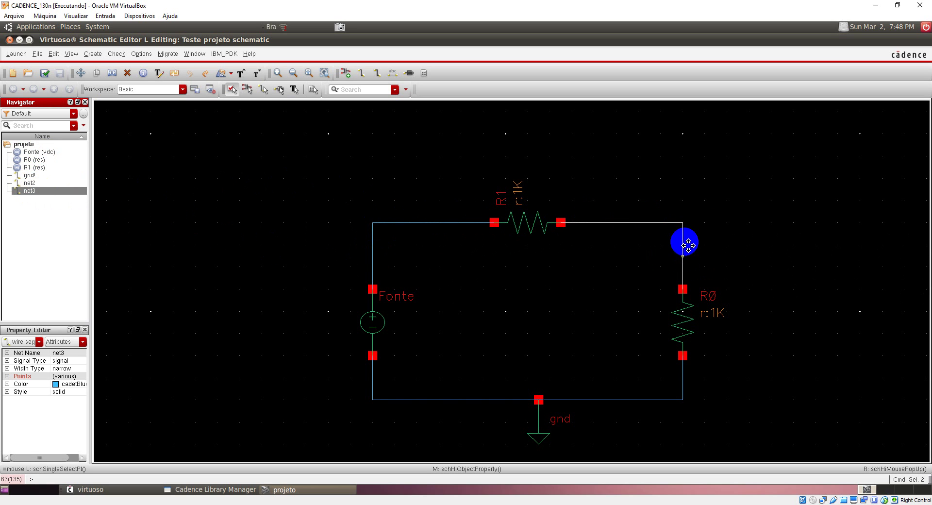
pyautogui.click(29, 177)
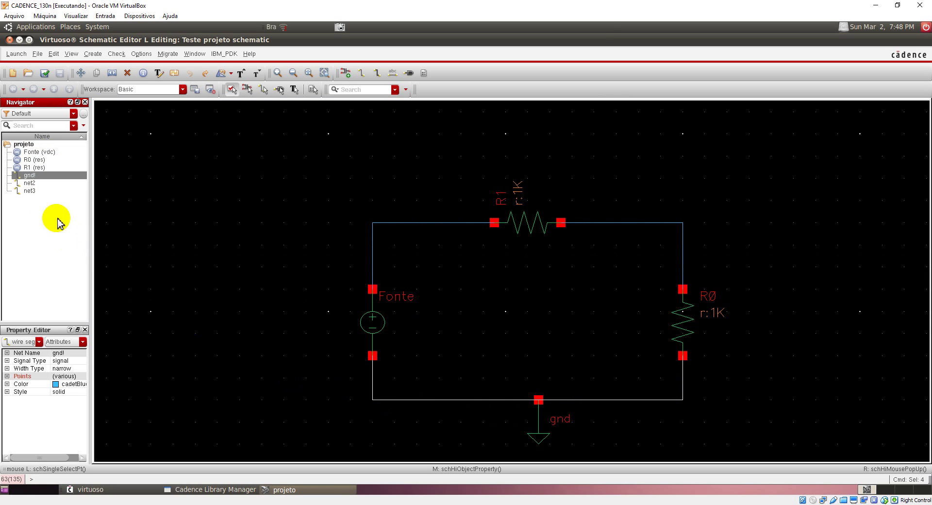
pyautogui.click(30, 183)
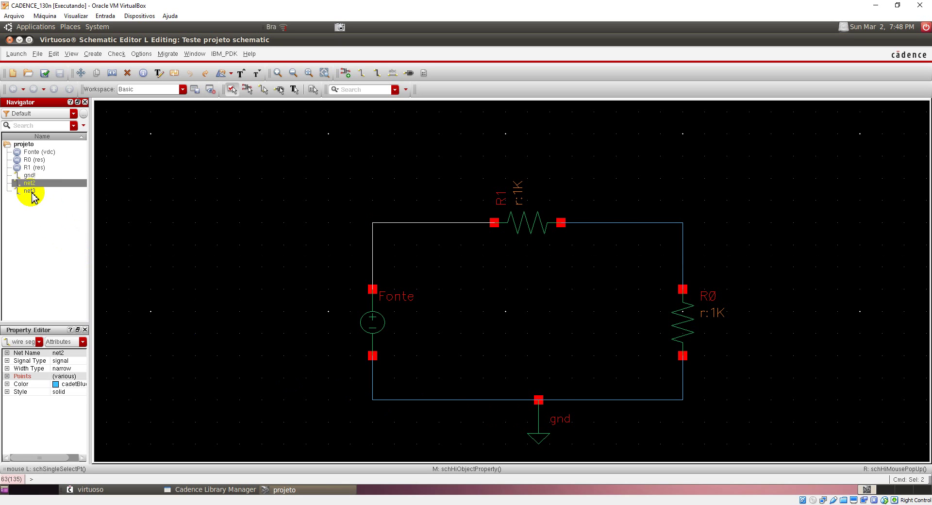